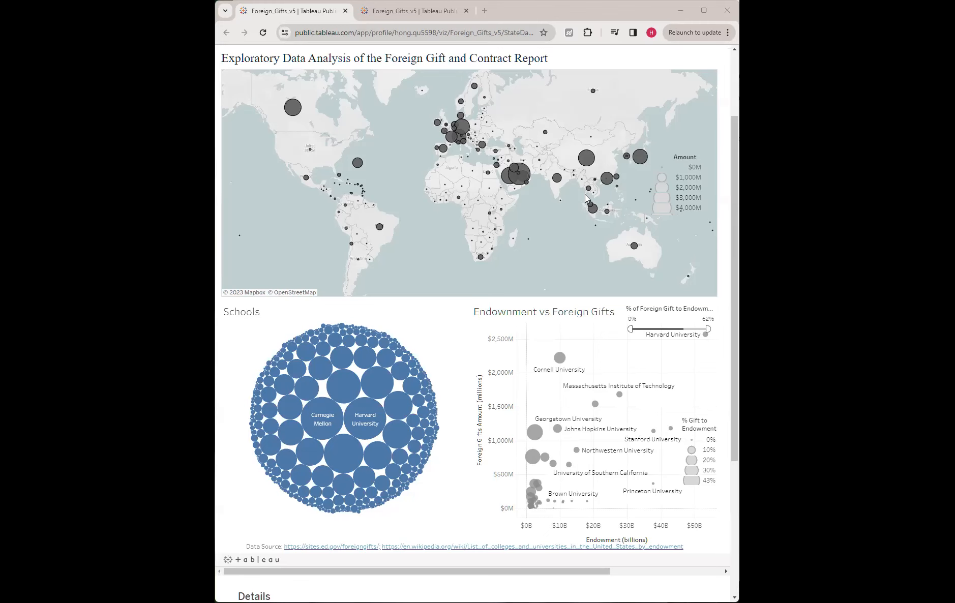
Switch to the browser and read through the College Foreign Gift and Contract Report page and its data table.
key(alt+Tab)
click(385, 315)
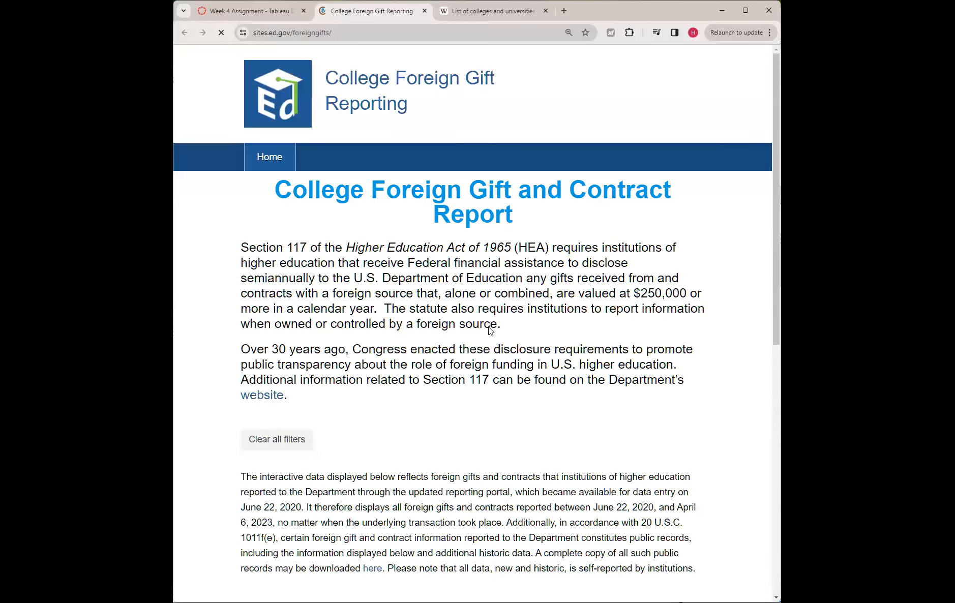
scroll(489, 330, down, 12)
scroll(341, 488, up, 4)
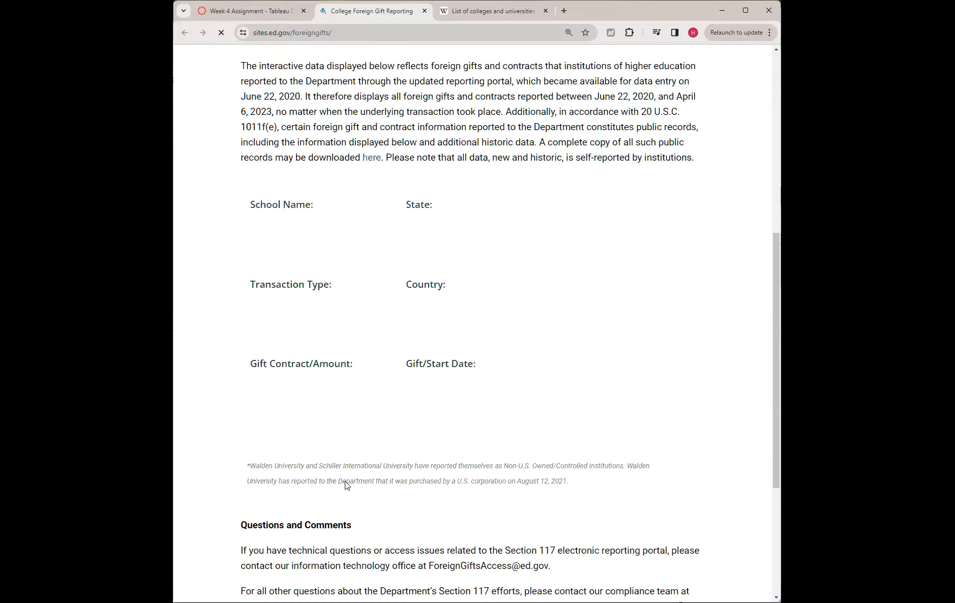
scroll(345, 480, up, 4)
scroll(348, 473, up, 3)
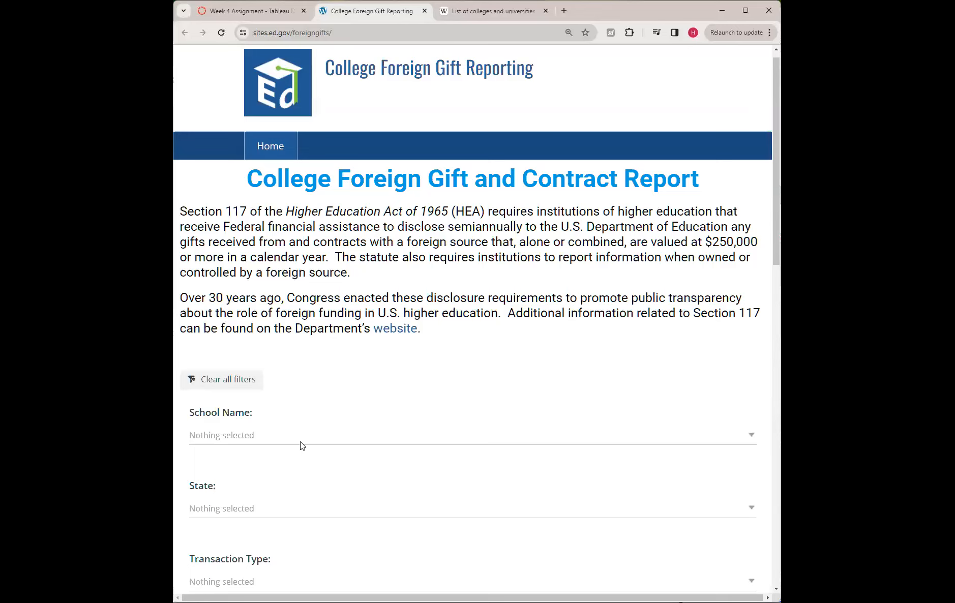
scroll(300, 442, down, 15)
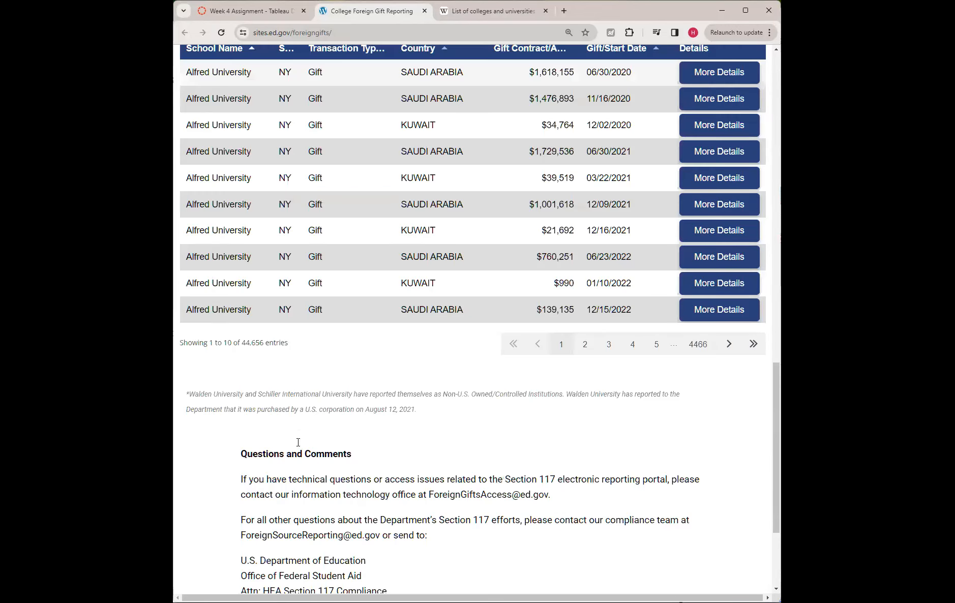
scroll(298, 442, down, 3)
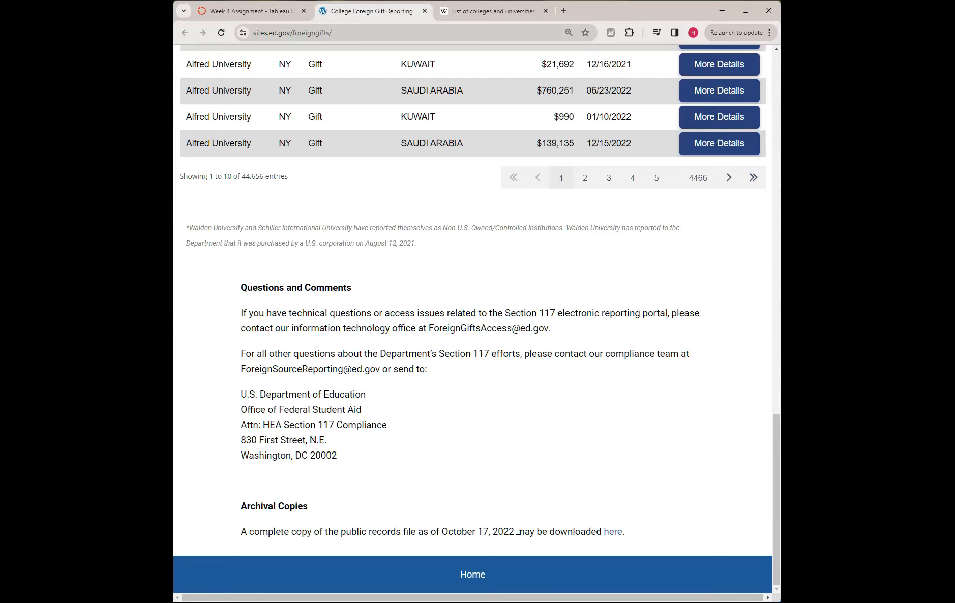
Download the complete public records file and show it in its download folder.
click(616, 534)
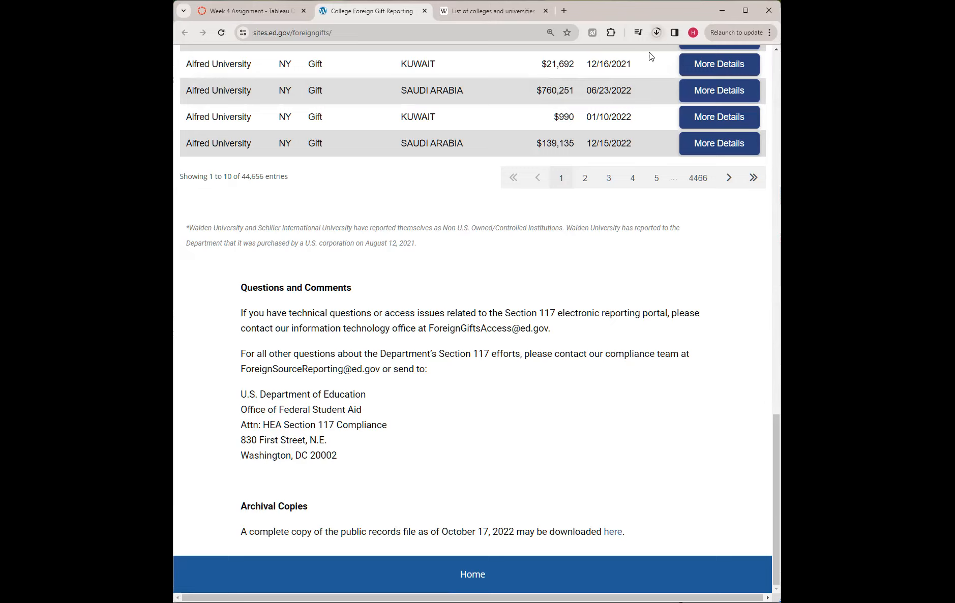
click(656, 33)
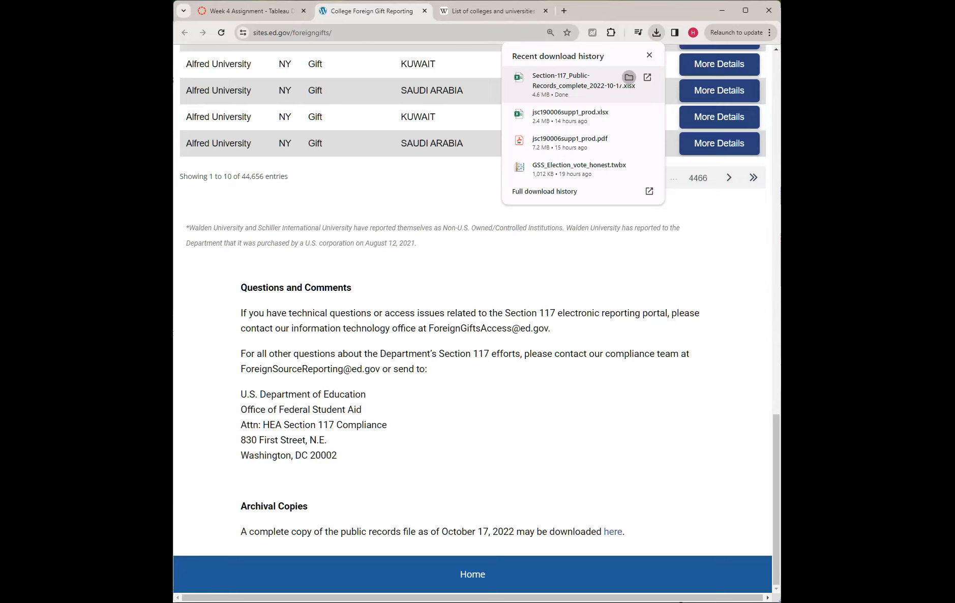
click(629, 77)
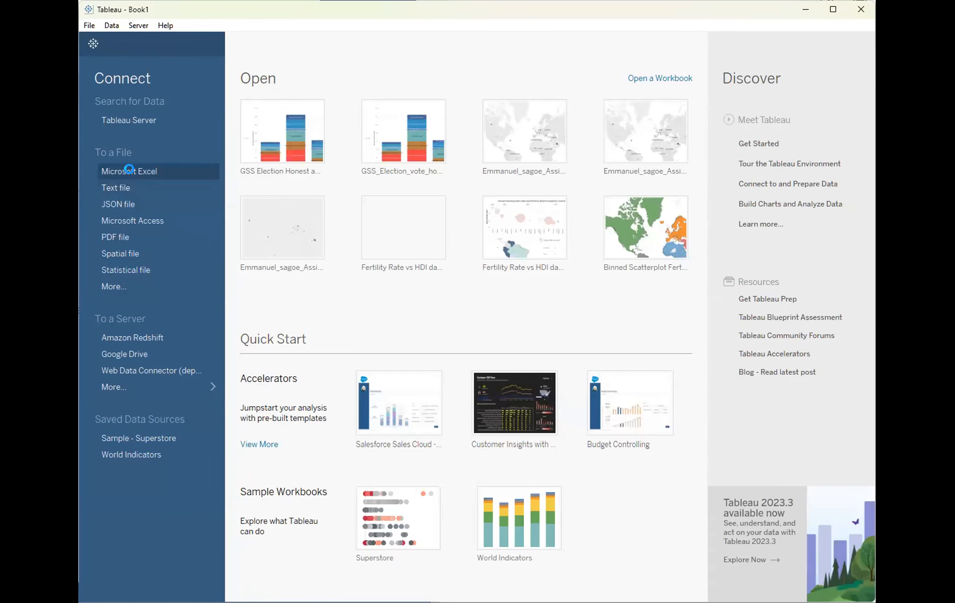
Connect to the Excel workbook Section-117_Public-Records_complete_2022-10-17.xlsx in the Downloads Foreign Gifts folder.
click(130, 171)
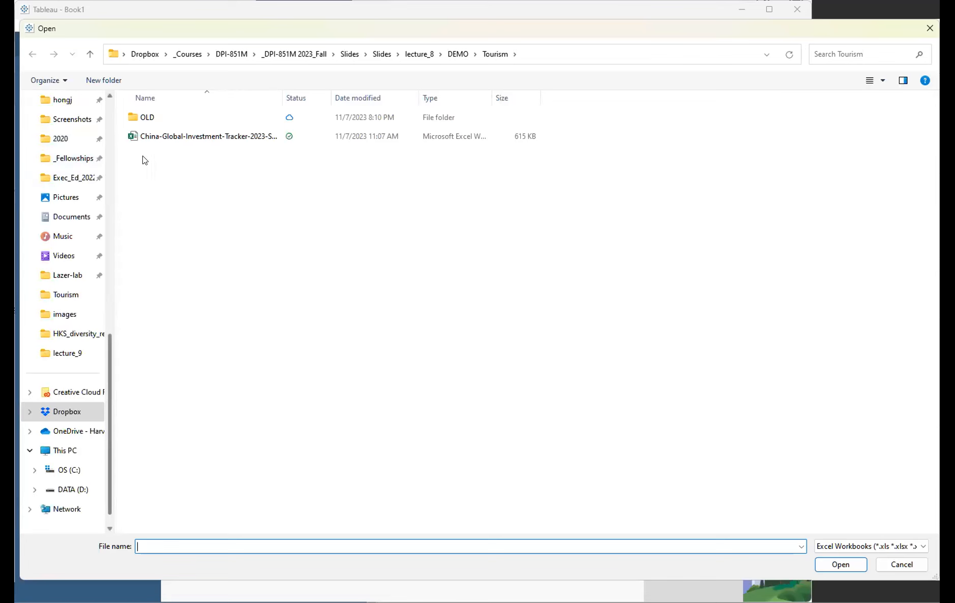
click(895, 563)
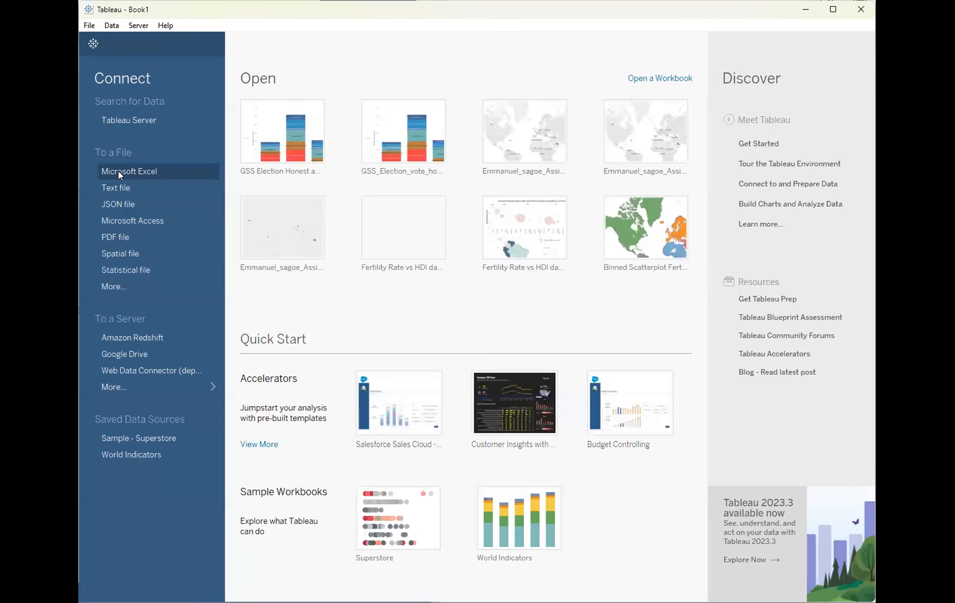
click(118, 171)
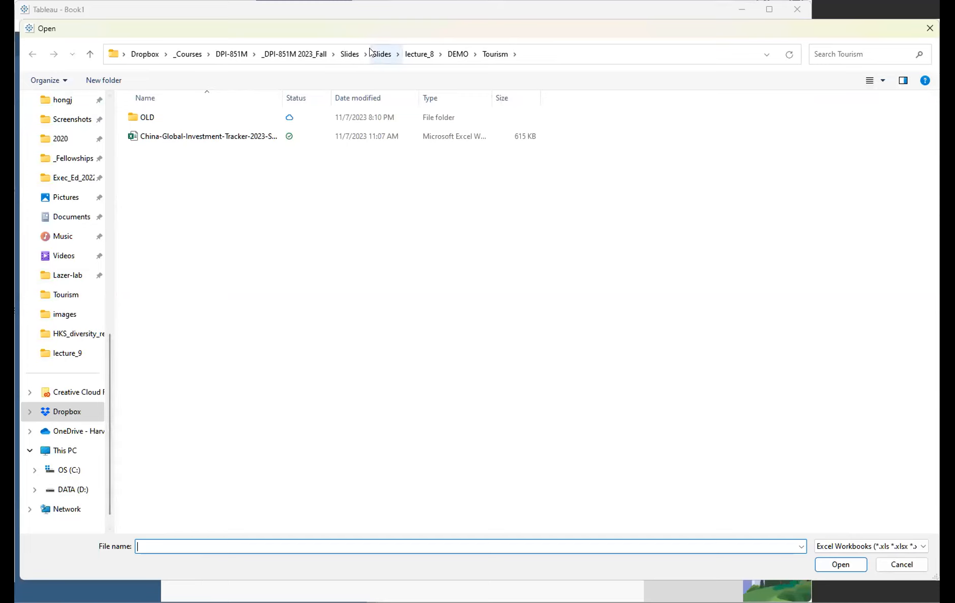
scroll(79, 165, up, 10)
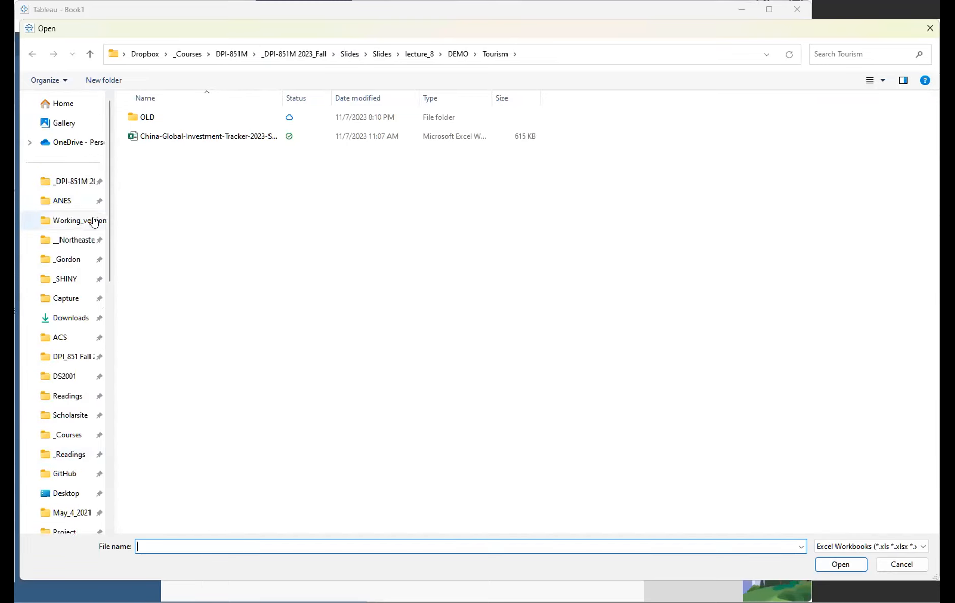
click(76, 318)
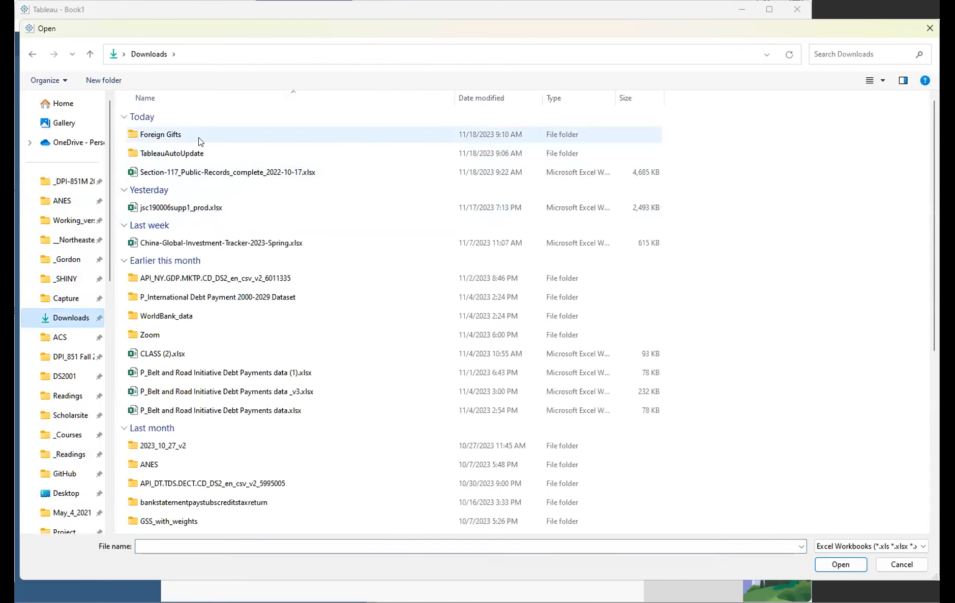
click(180, 172)
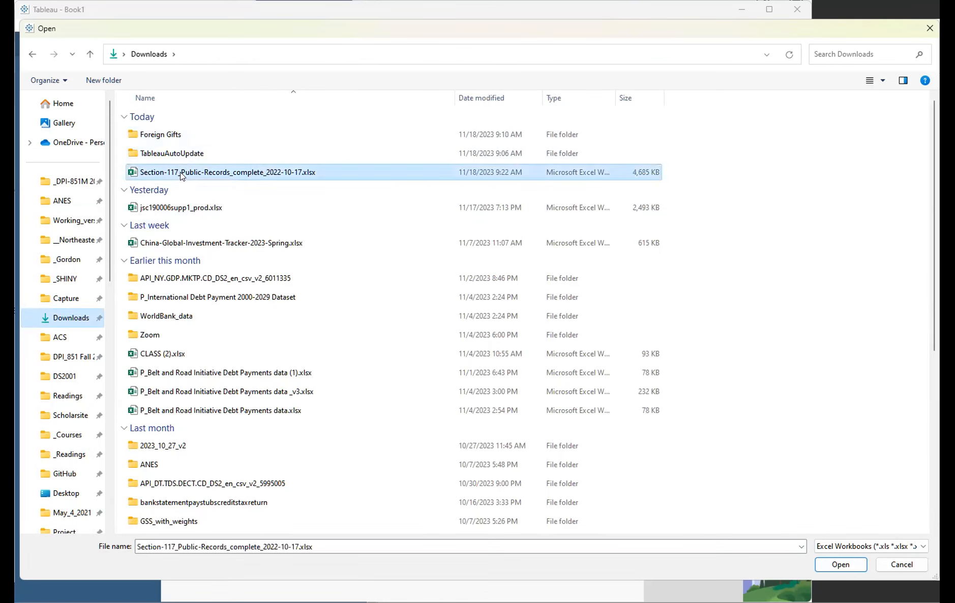
double_click(166, 134)
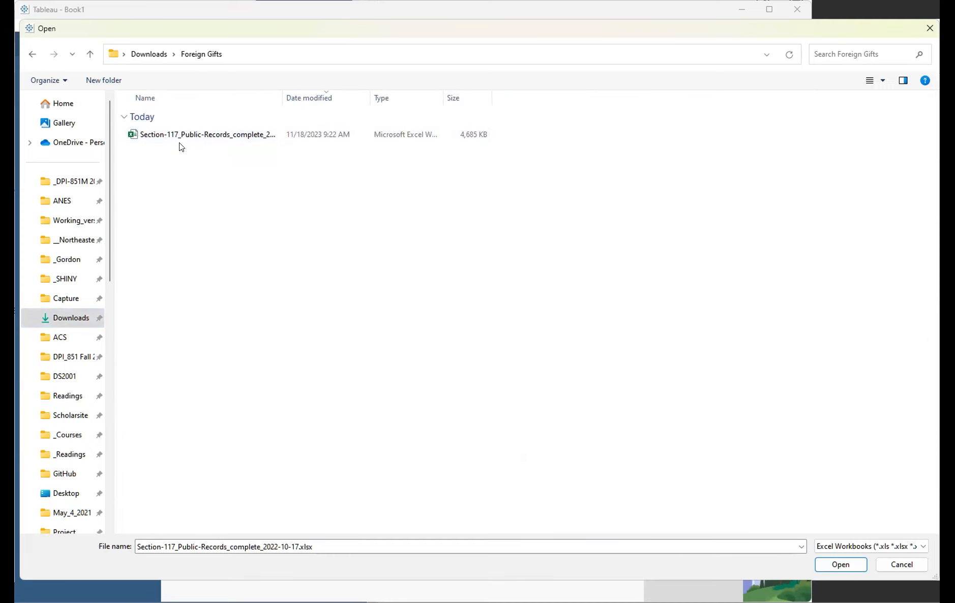
double_click(177, 134)
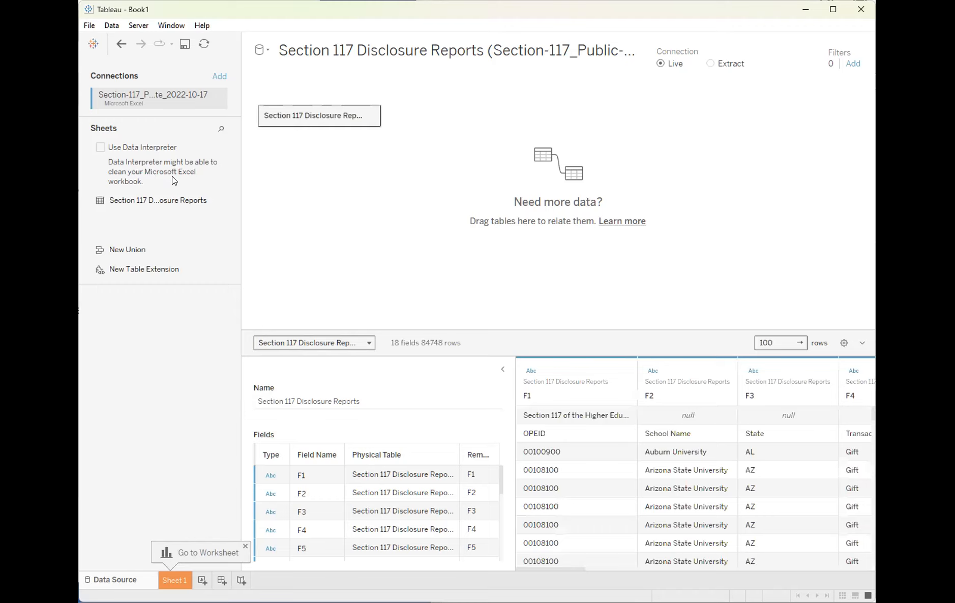
Clean the sheet with Data Interpreter and open Sheet 1.
click(98, 147)
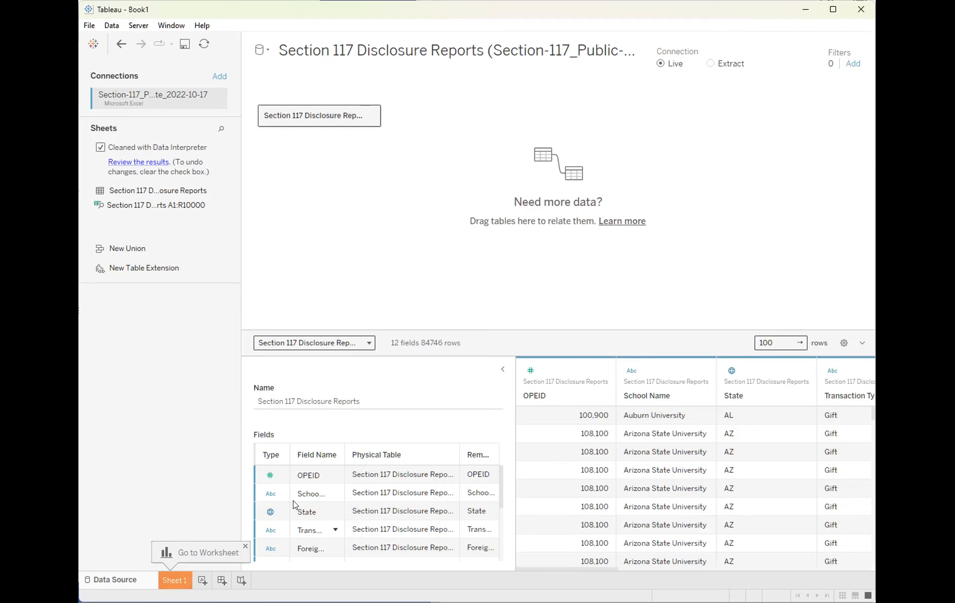
click(176, 579)
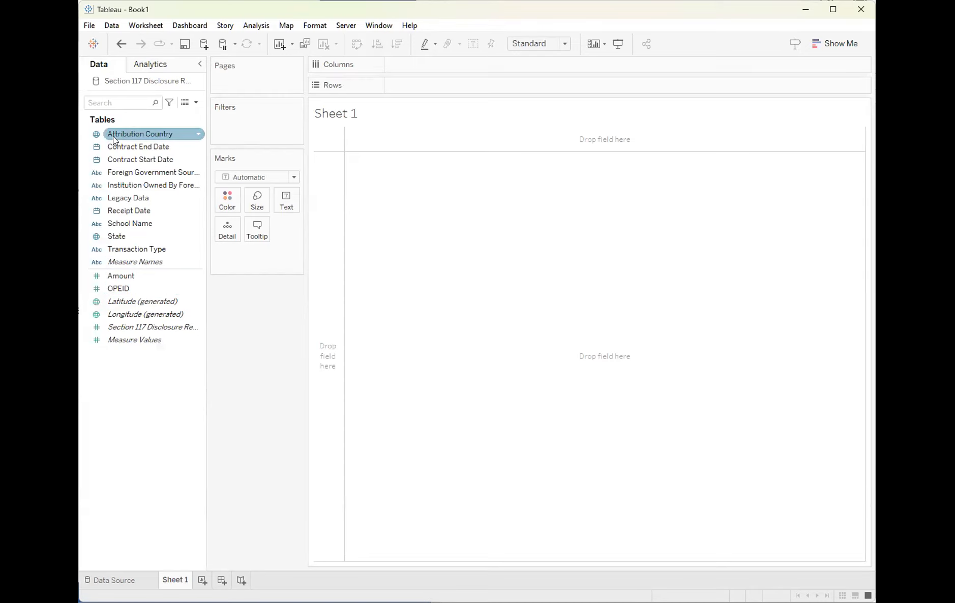
Move the OPEID field into the dimensions.
click(124, 291)
drag(121, 284, 148, 253)
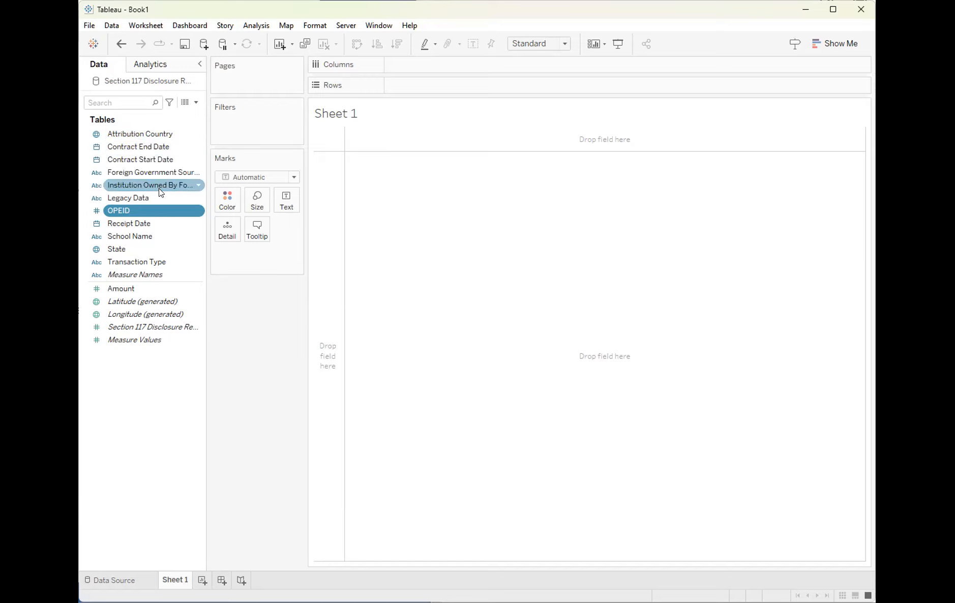
Map Attribution Country and size its marks by the sum of Amount.
click(136, 134)
drag(247, 163, 561, 298)
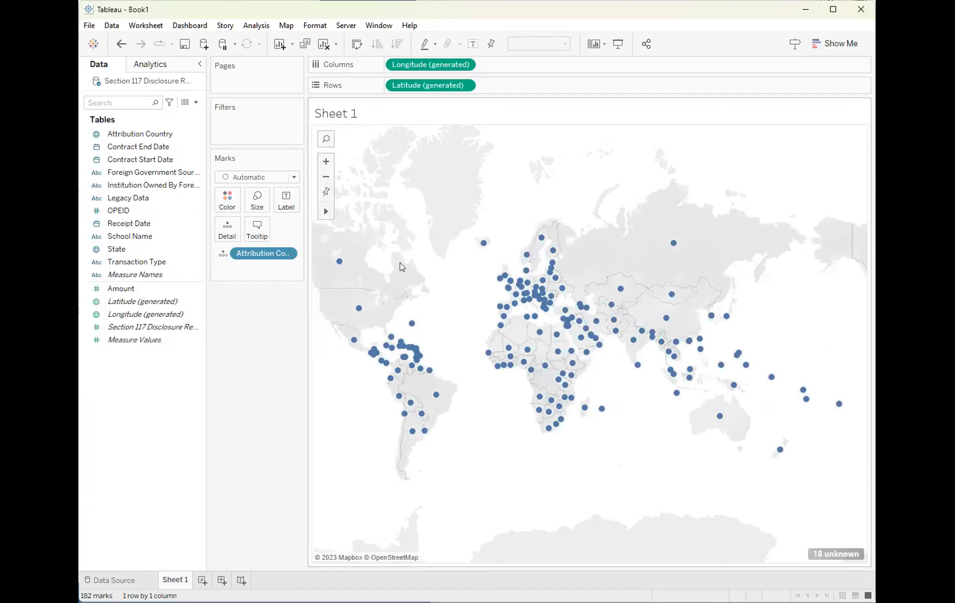
click(121, 294)
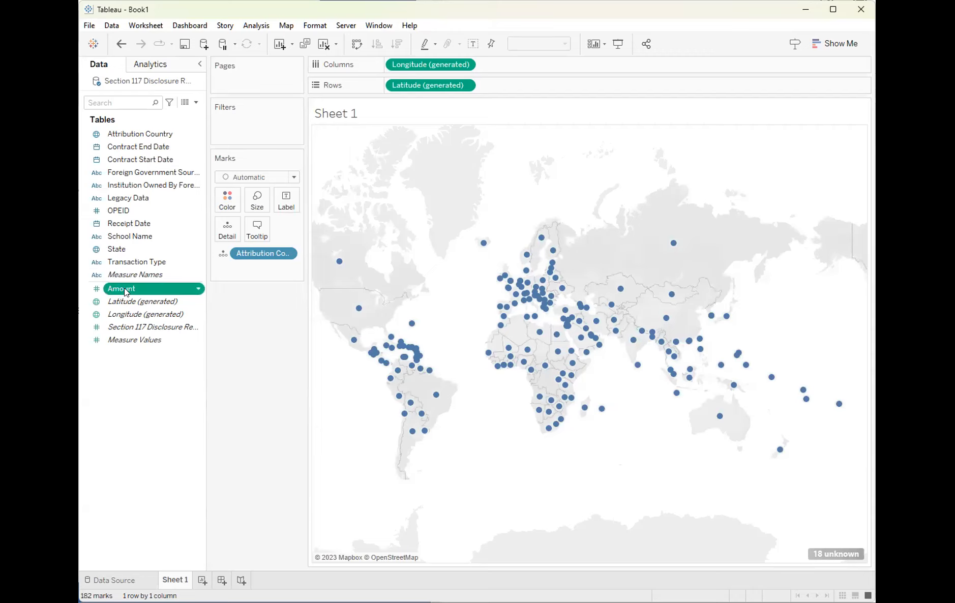
drag(256, 205, 256, 203)
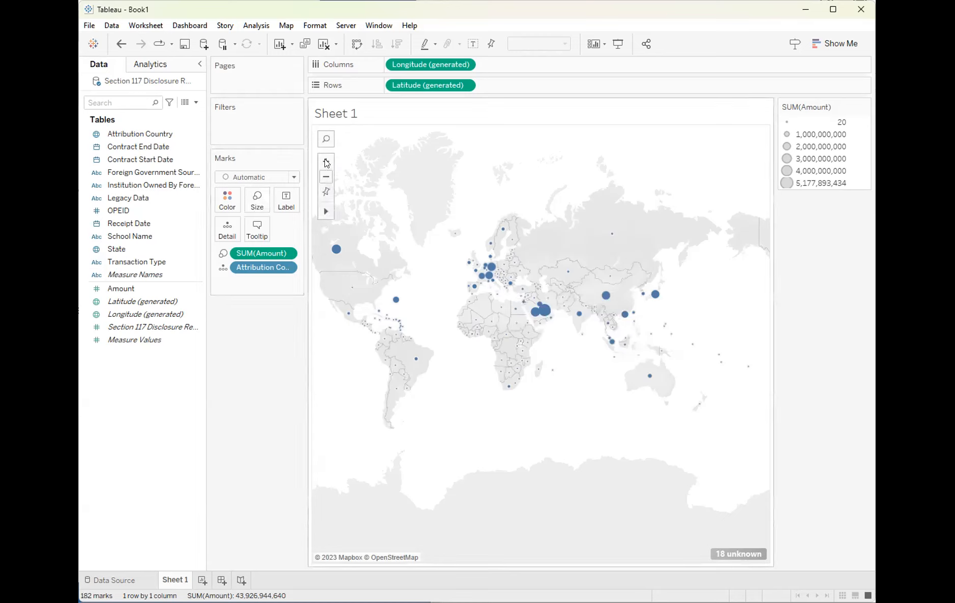
Examine the map's country marks by maximizing the window, zooming and panning across regions.
click(326, 162)
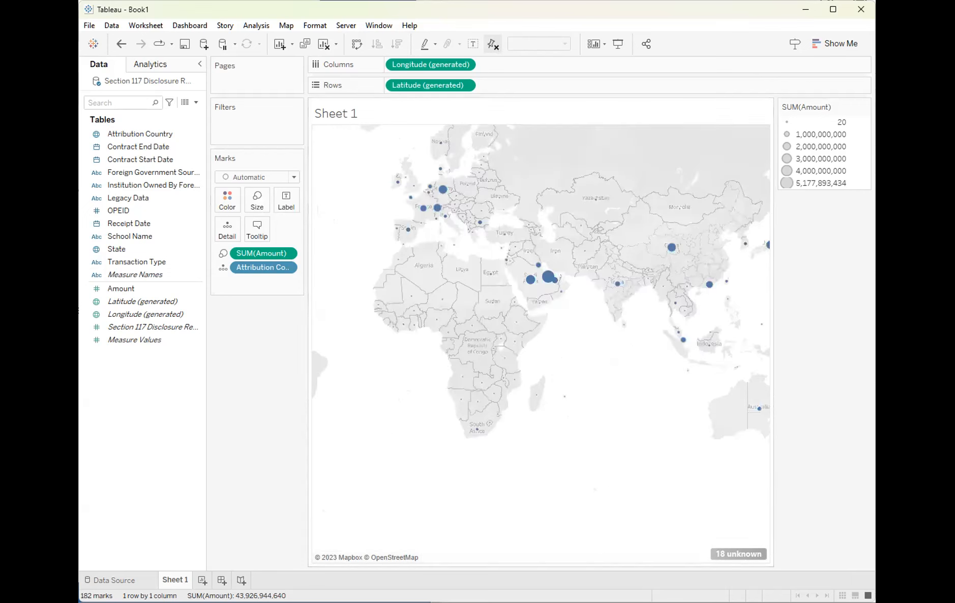
key(super+Up)
drag(576, 294, 663, 347)
drag(433, 283, 502, 332)
drag(391, 321, 435, 289)
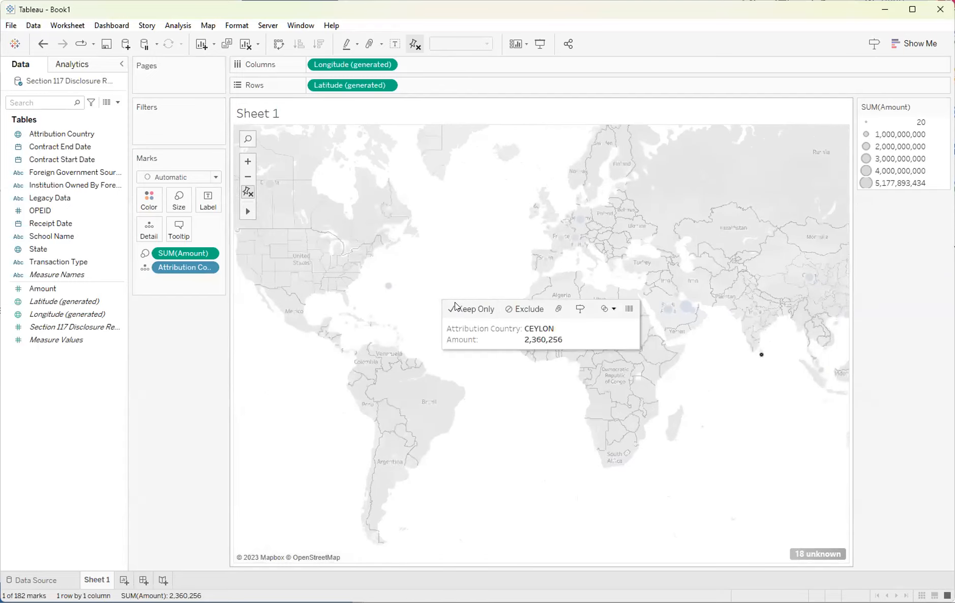
click(496, 404)
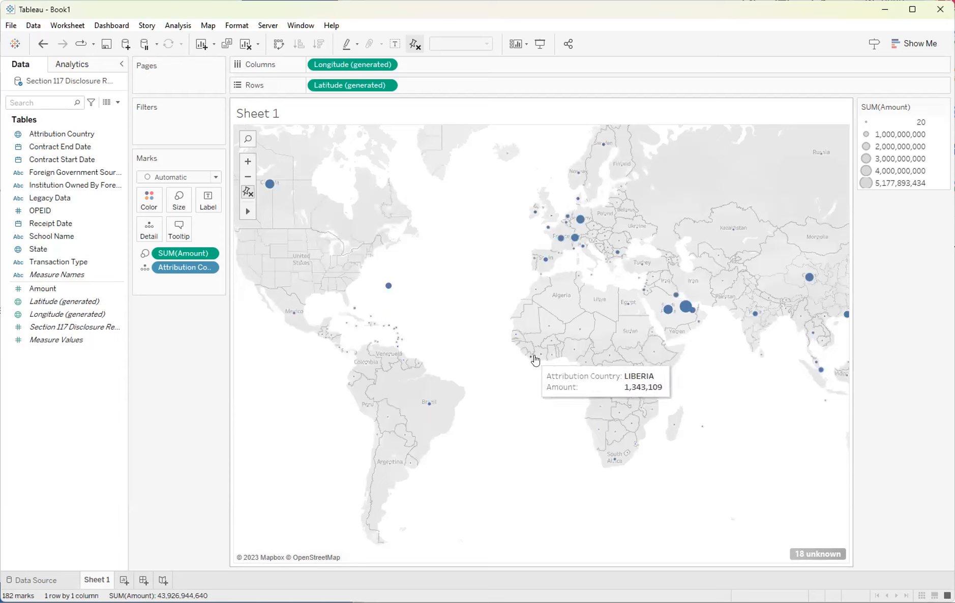
click(248, 178)
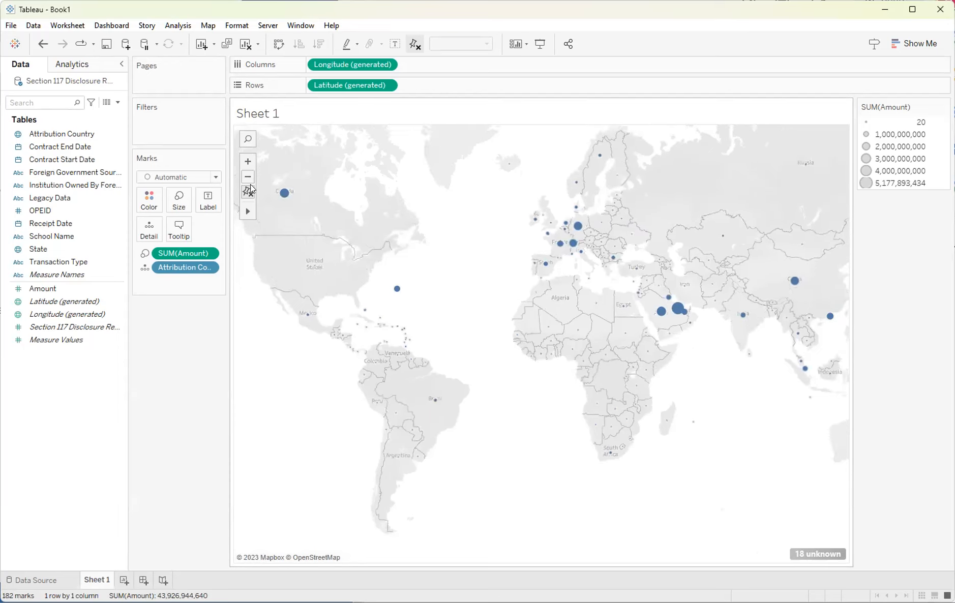
mouse_move(248, 211)
click(278, 210)
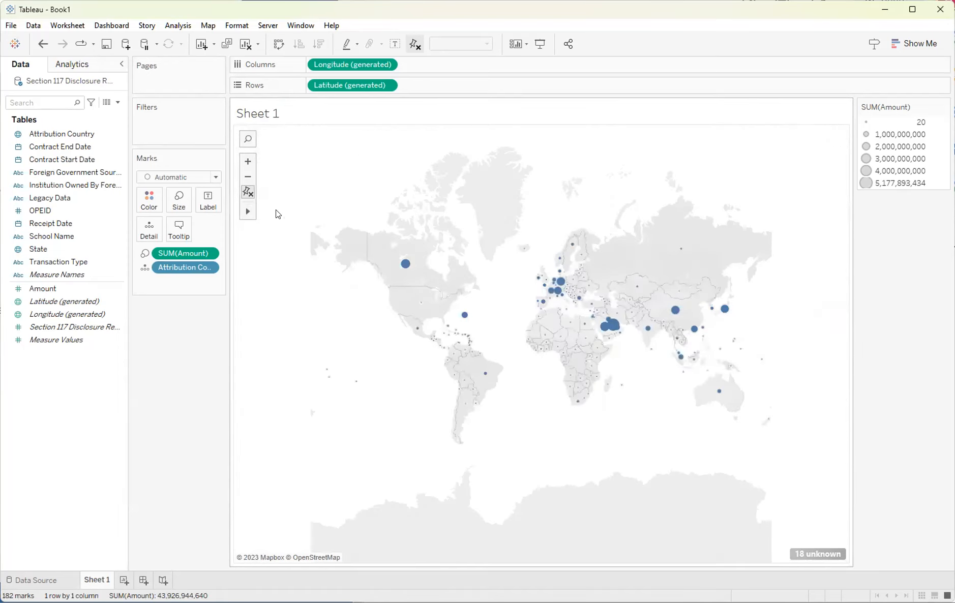
mouse_move(545, 265)
mouse_down()
mouse_move(518, 241)
mouse_move(563, 259)
mouse_up()
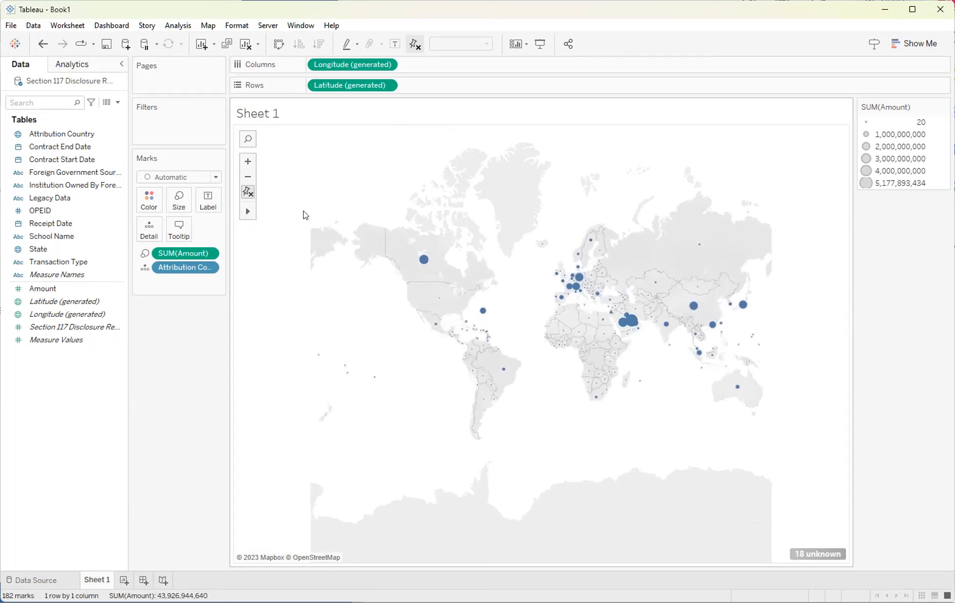
click(249, 162)
click(263, 213)
click(439, 233)
mouse_move(251, 212)
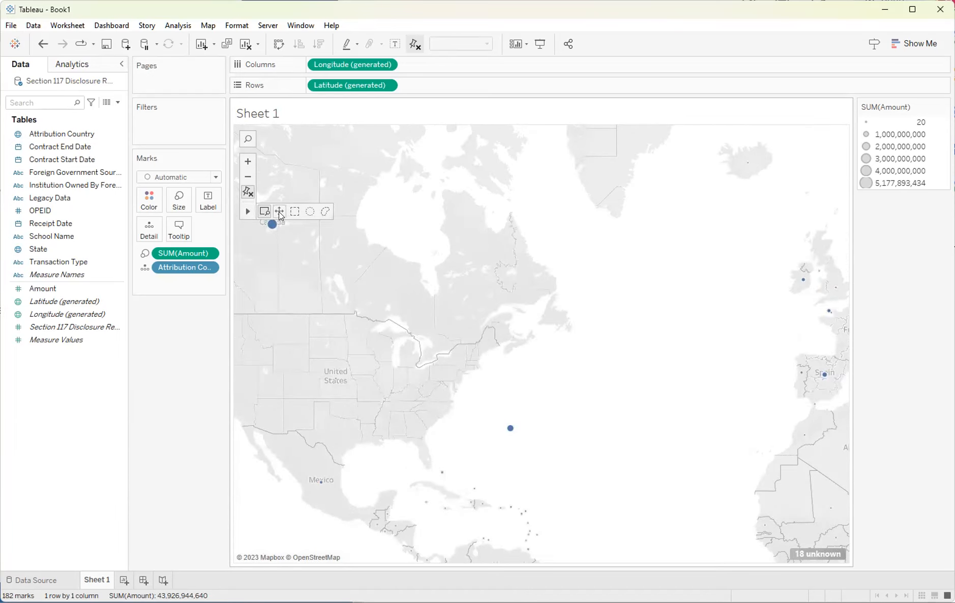
click(249, 177)
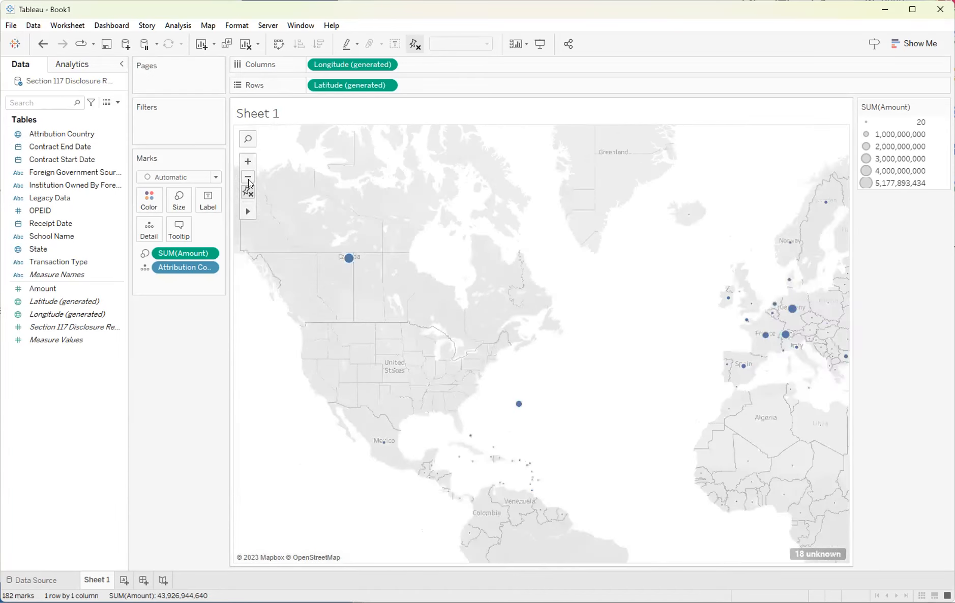
scroll(556, 350, up, 3)
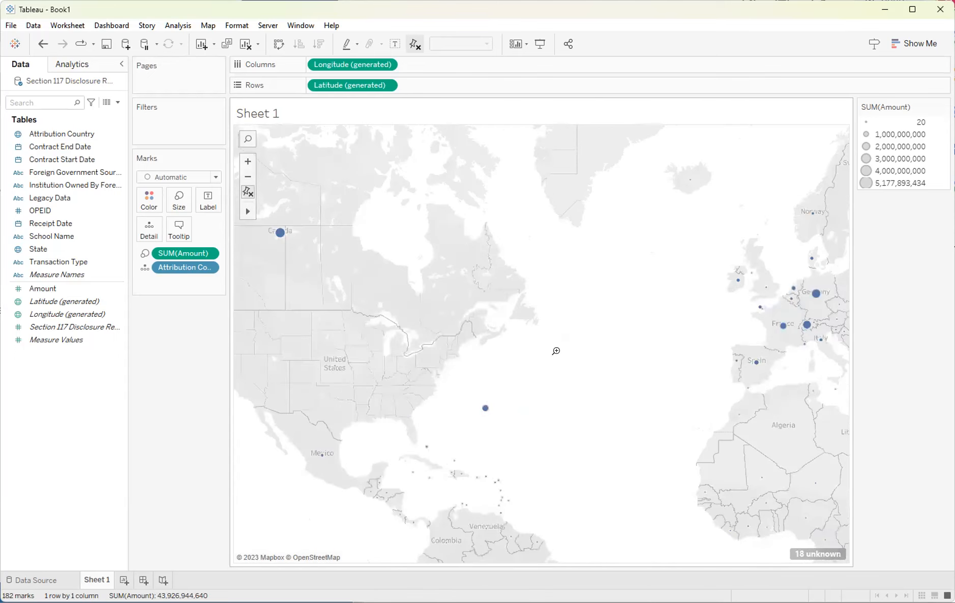
mouse_move(247, 211)
click(278, 210)
scroll(511, 329, down, 3)
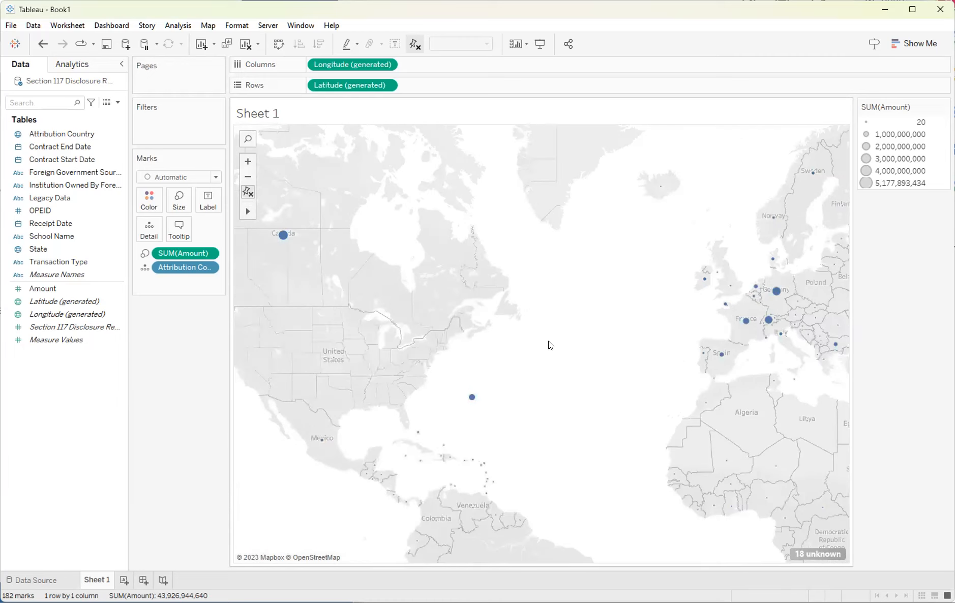
scroll(548, 341, down, 2)
drag(588, 348, 527, 307)
scroll(510, 311, down, 1)
scroll(513, 317, down, 2)
mouse_move(388, 315)
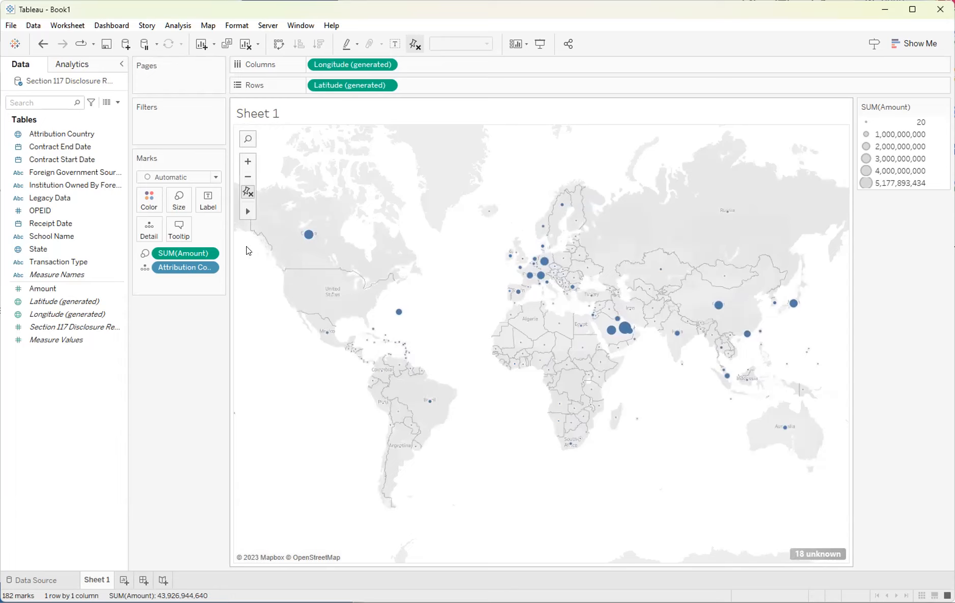
Shrink the map marks slightly, color them dark gray and set their opacity to 71%.
click(178, 200)
mouse_move(211, 230)
mouse_down()
mouse_move(200, 229)
mouse_move(209, 230)
mouse_up()
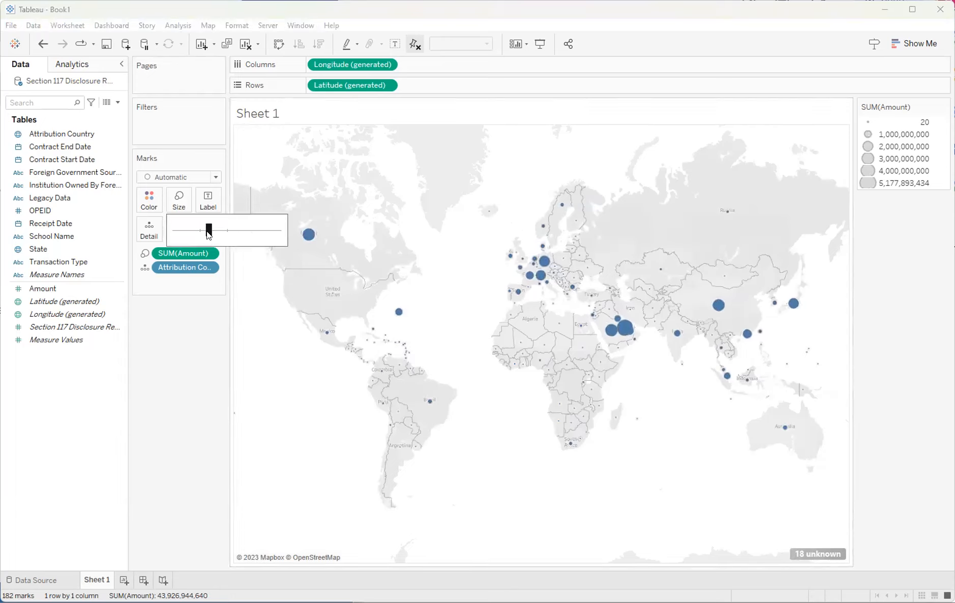
click(148, 202)
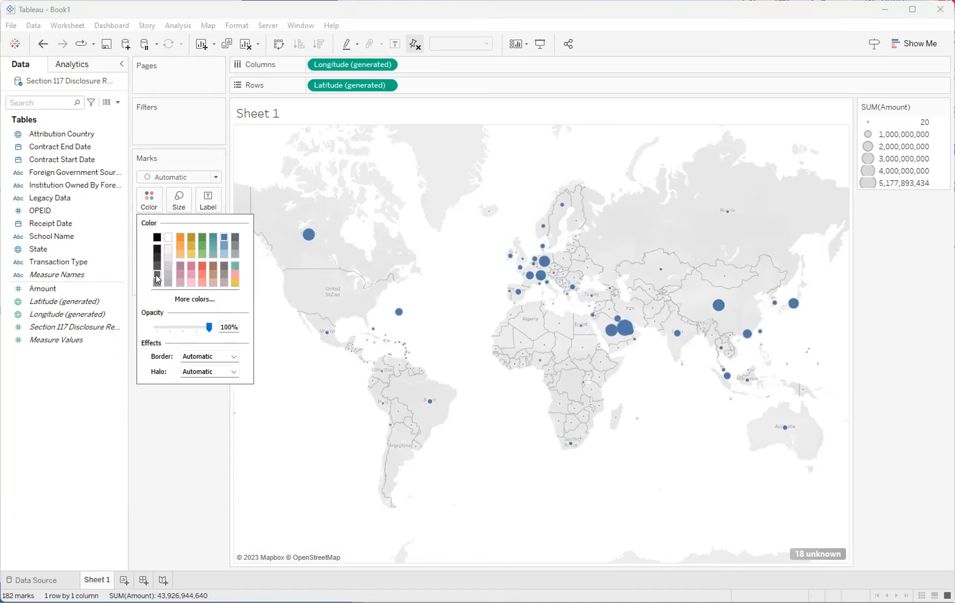
click(156, 256)
drag(209, 327, 198, 329)
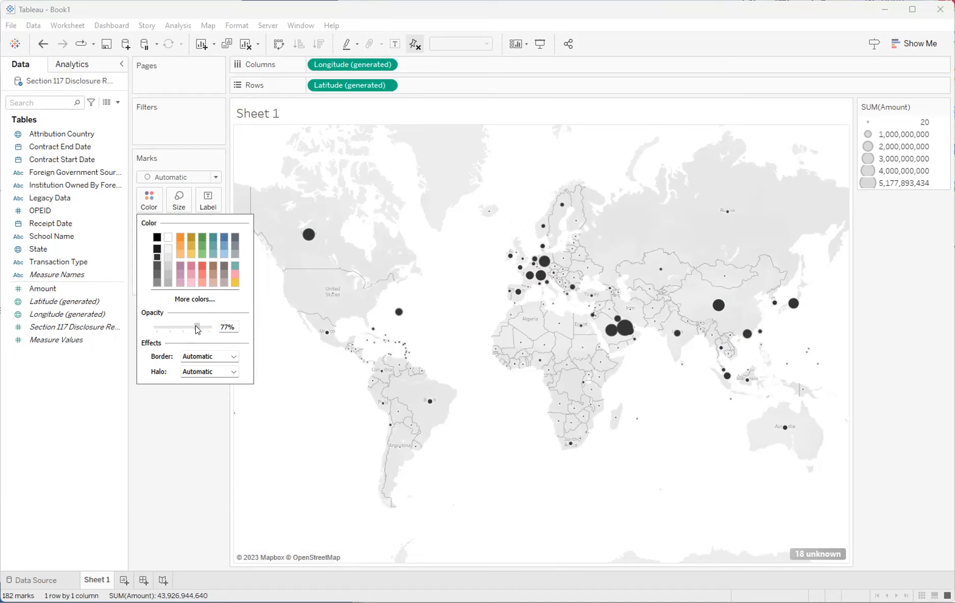
drag(194, 326, 194, 331)
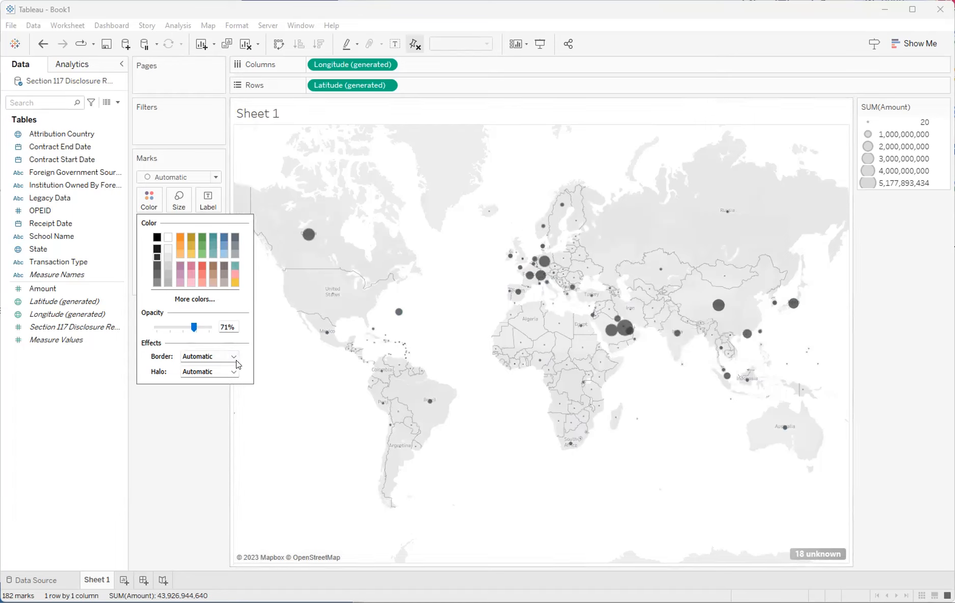
Give the map marks a gray border.
click(209, 356)
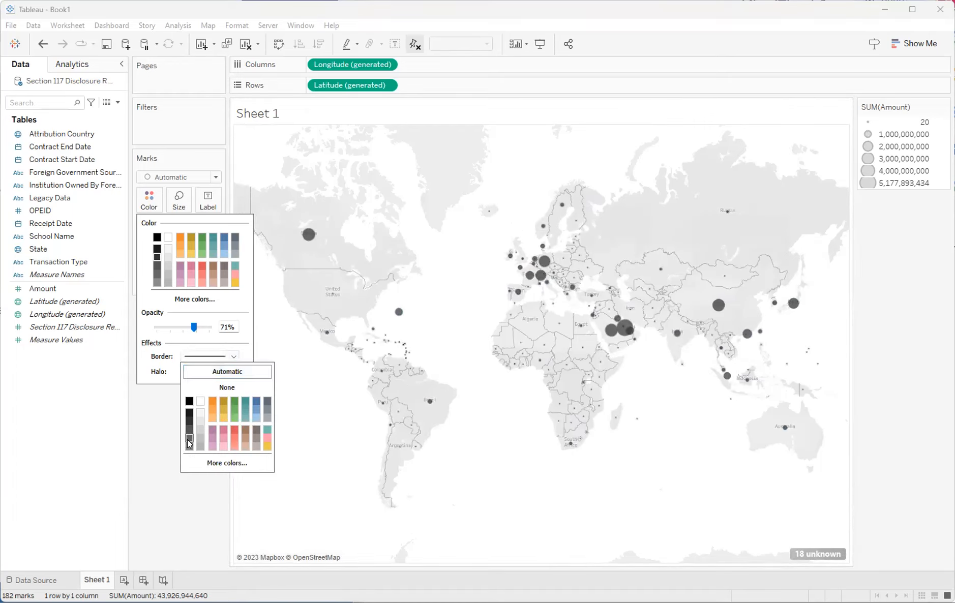
click(199, 422)
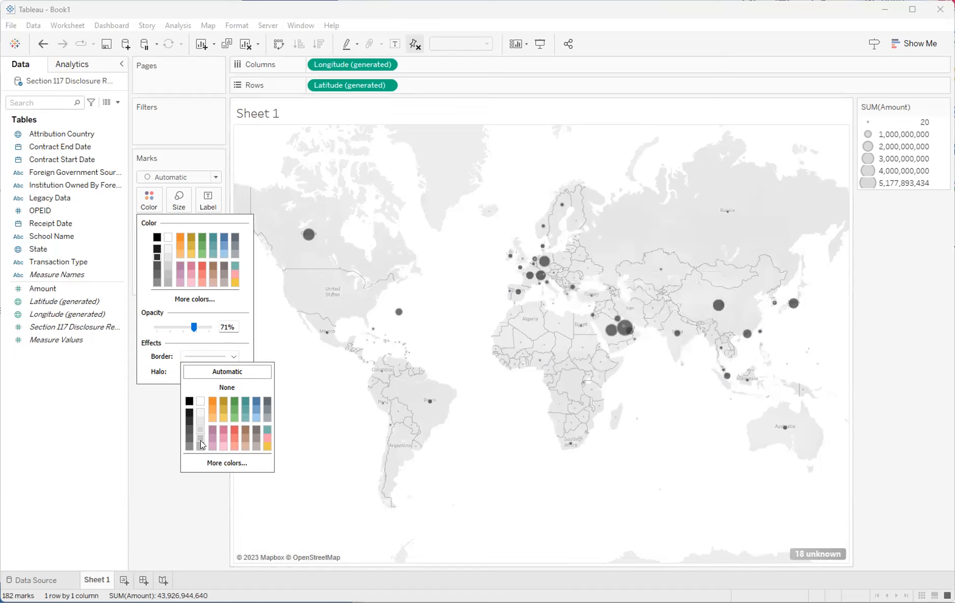
click(188, 431)
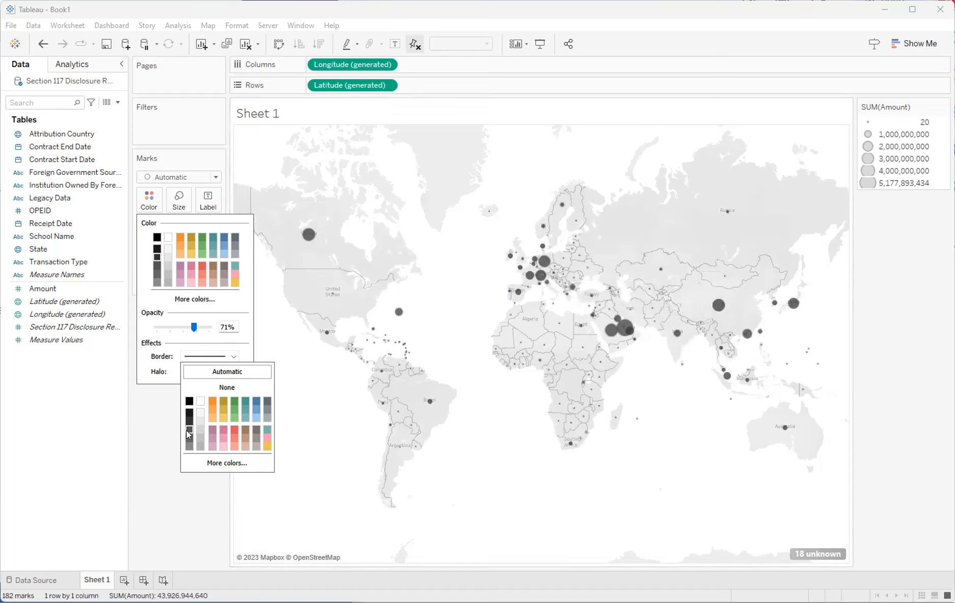
click(188, 447)
drag(192, 329, 195, 329)
click(540, 273)
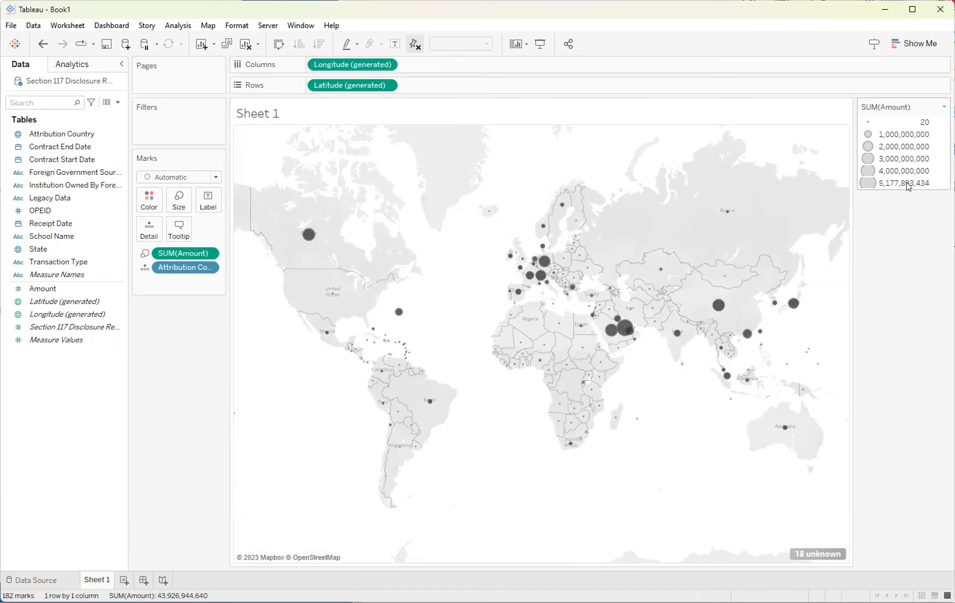
Format SUM(Amount) as custom currency with 0 decimal places displayed in millions (M).
mouse_move(536, 262)
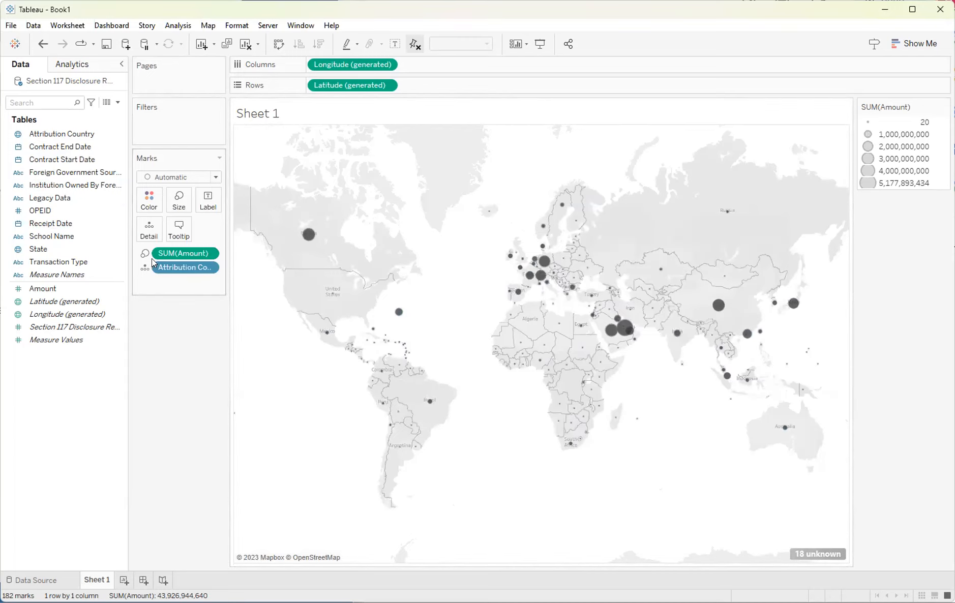
click(208, 253)
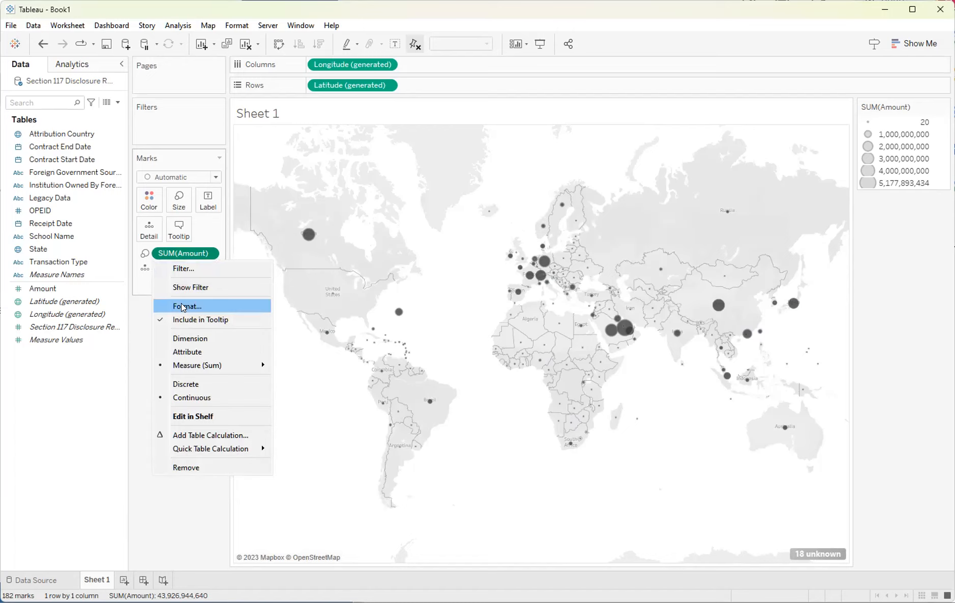
click(182, 307)
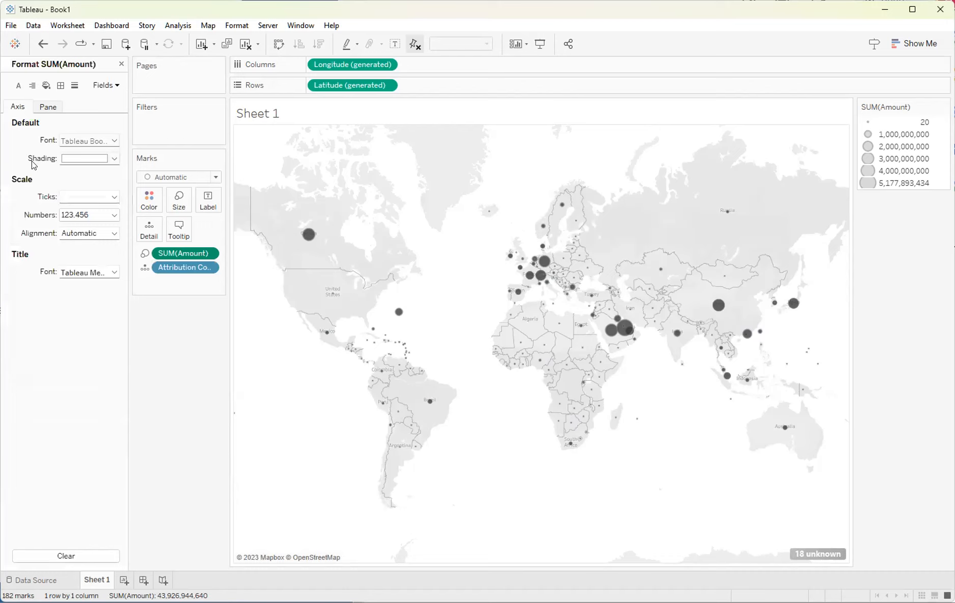
click(47, 108)
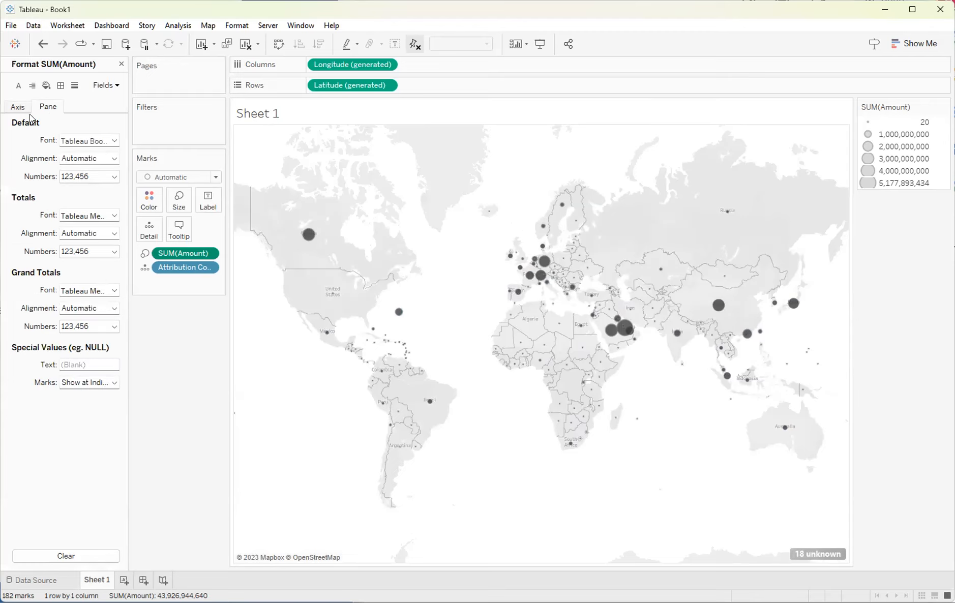
click(105, 86)
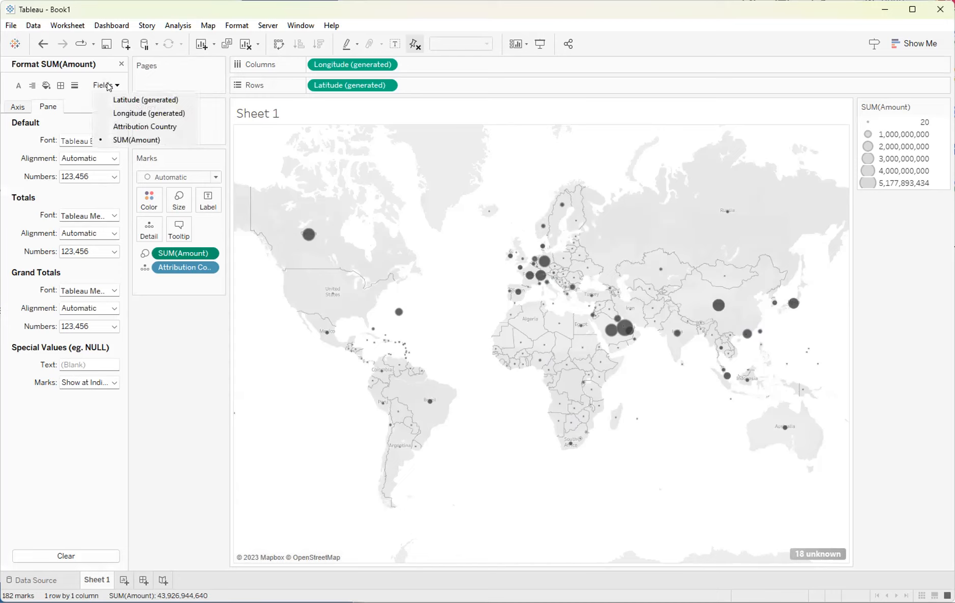
click(45, 108)
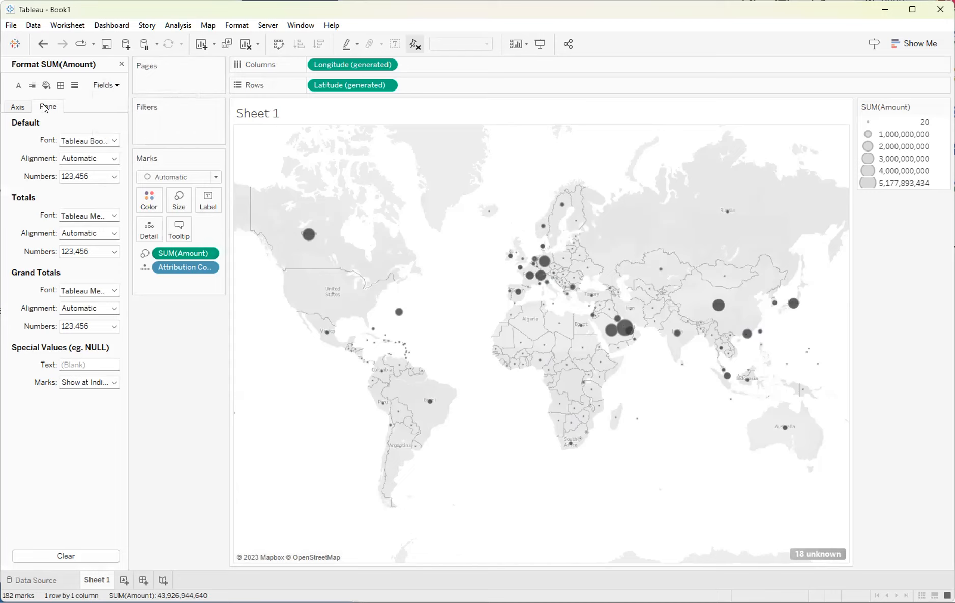
click(100, 176)
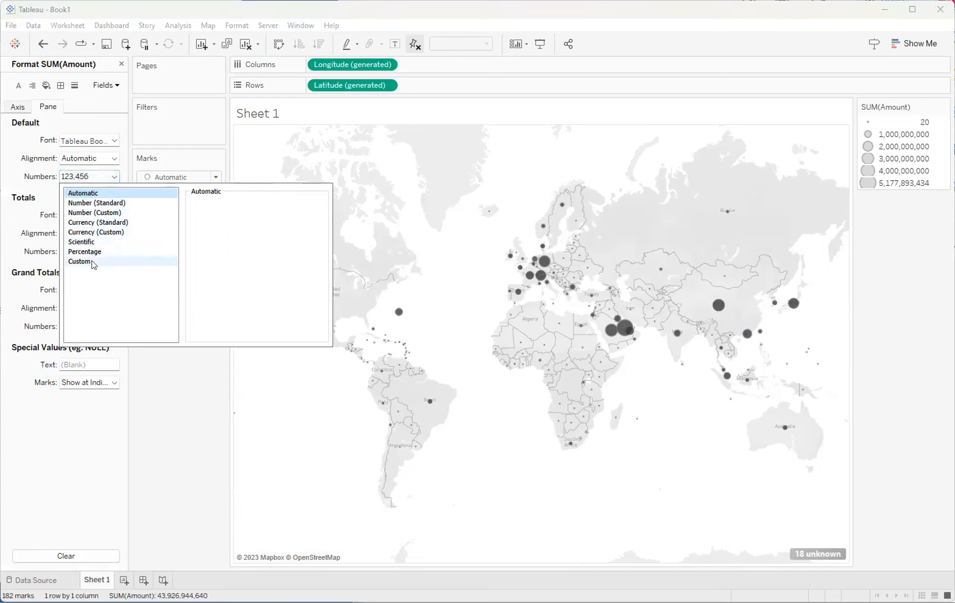
click(100, 234)
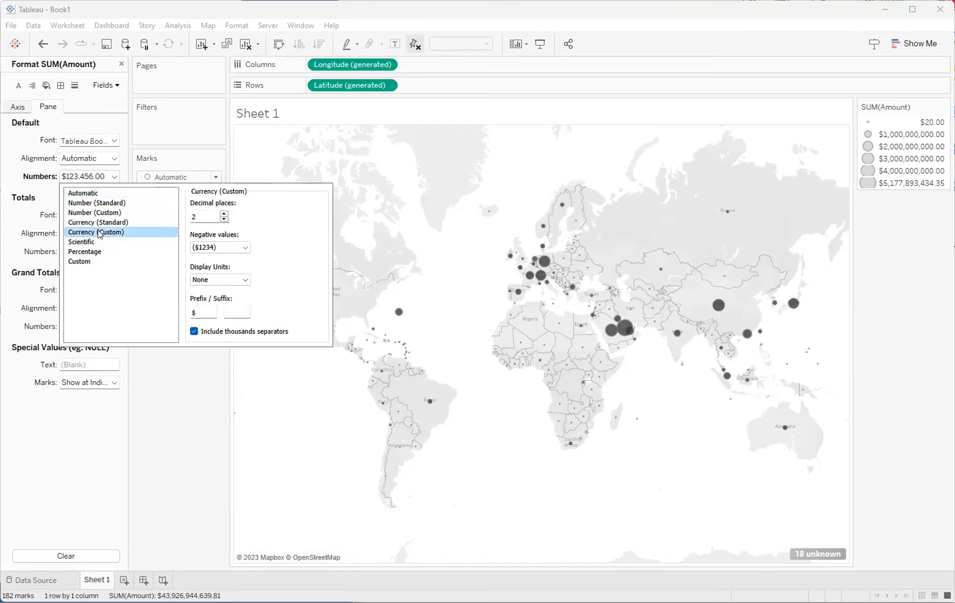
click(222, 219)
click(222, 219)
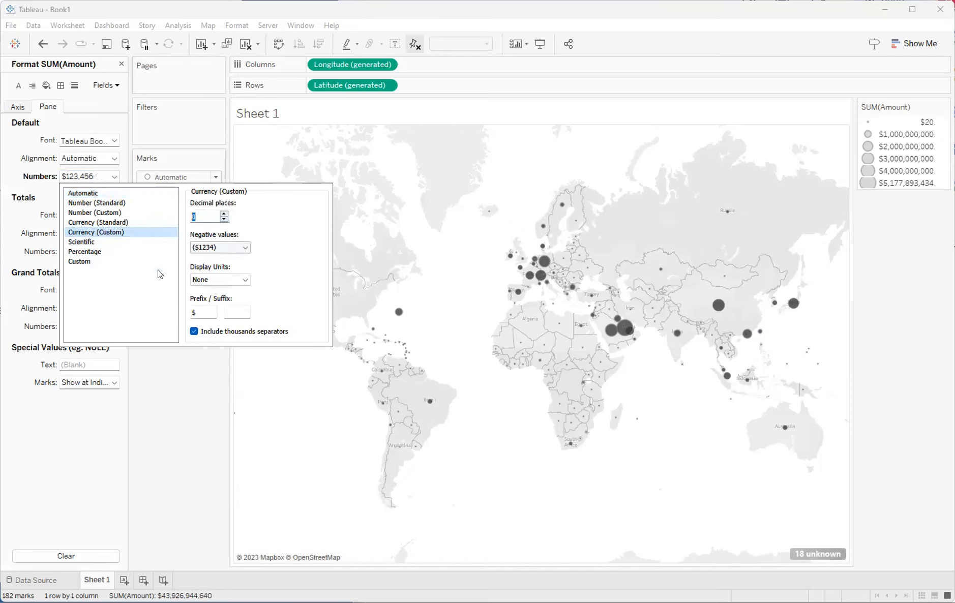
click(215, 279)
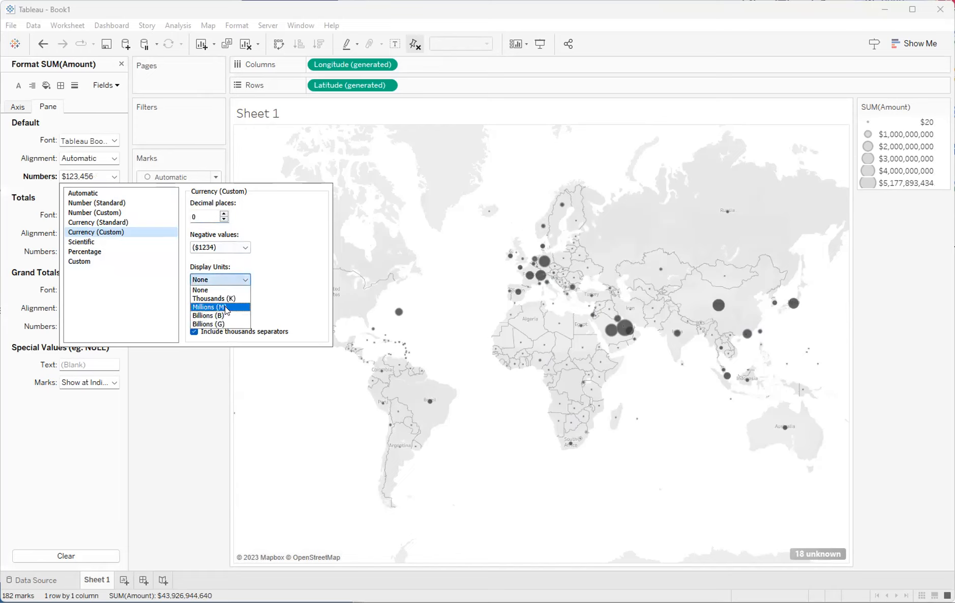
click(226, 307)
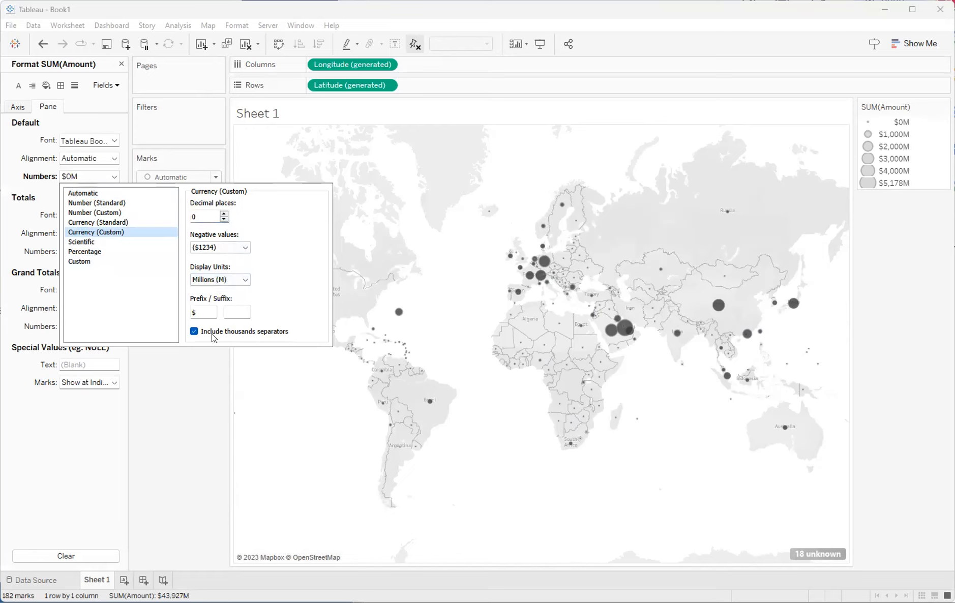
click(194, 397)
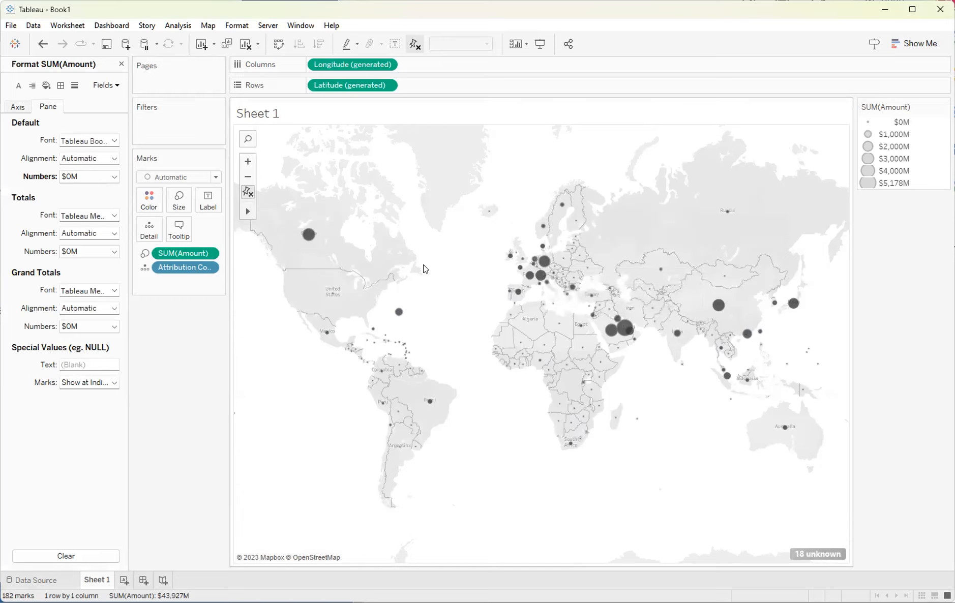
Rename Sheet 1 as Map.
double_click(98, 580)
text(Map)
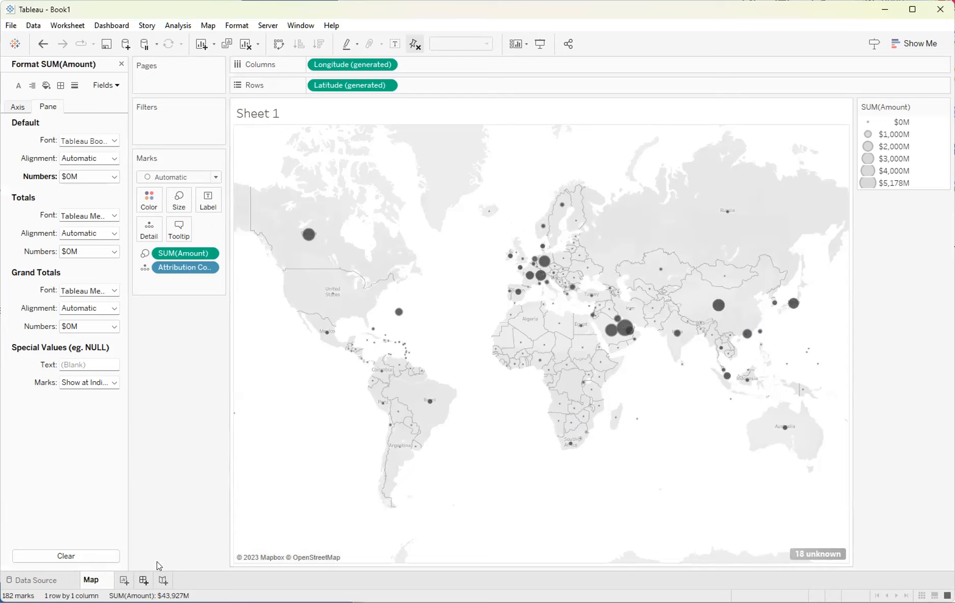
key(Return)
Open a new sheet listing School Name in rows with the sum of Amount as text.
click(112, 581)
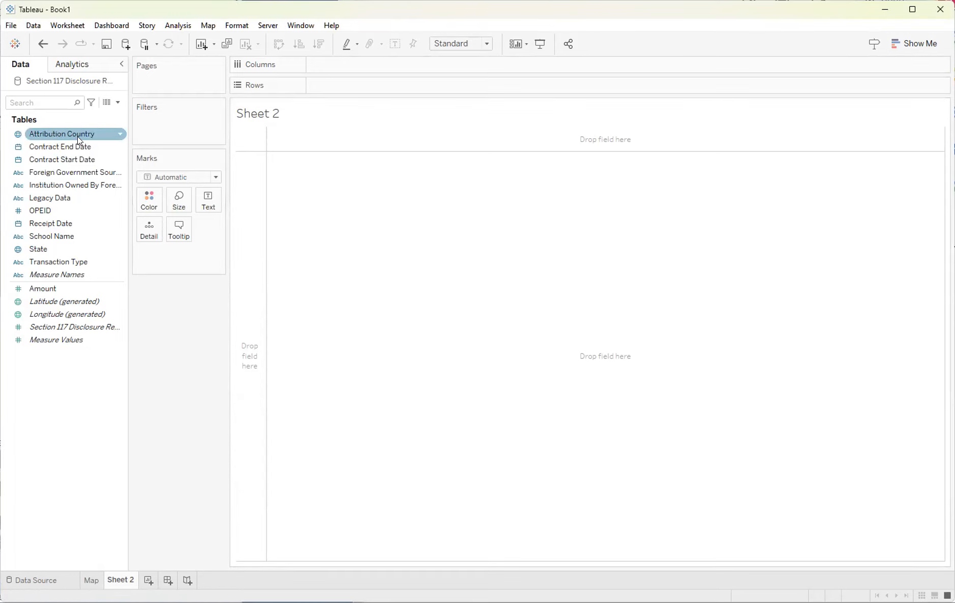
click(60, 234)
drag(290, 118, 262, 300)
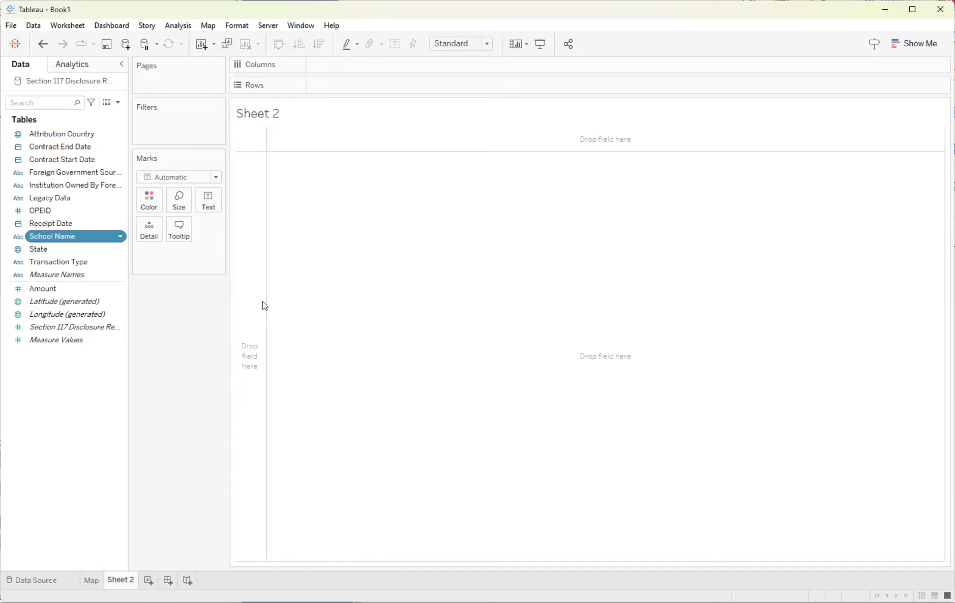
click(45, 287)
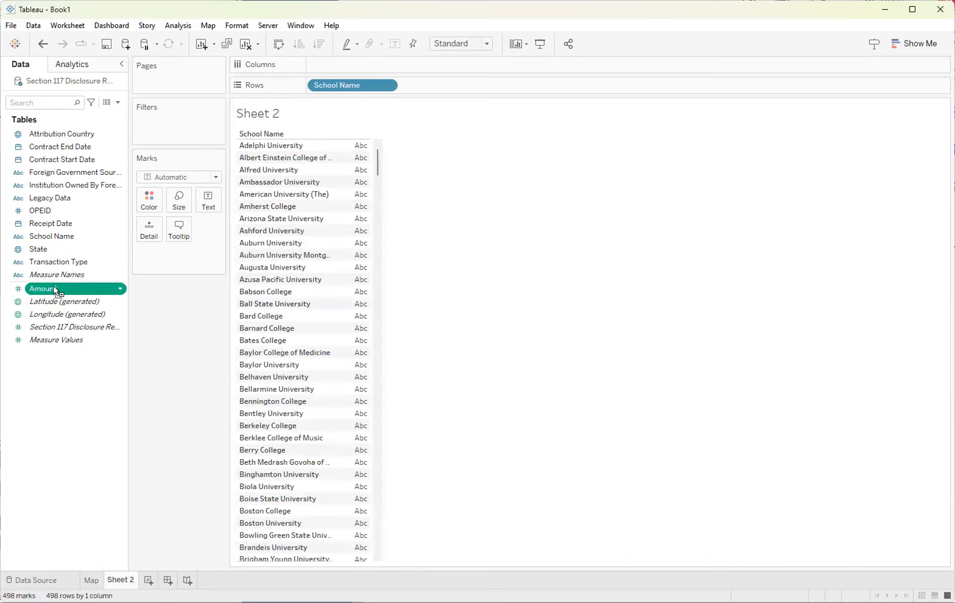
drag(346, 304, 350, 208)
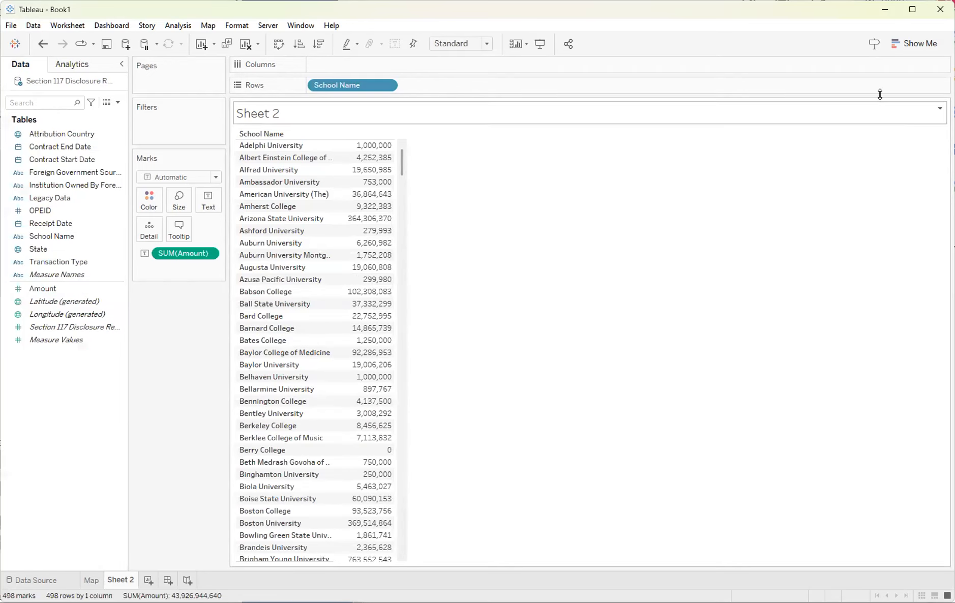
Turn the view into packed bubbles and label each bubble with the sum of Amount.
click(909, 43)
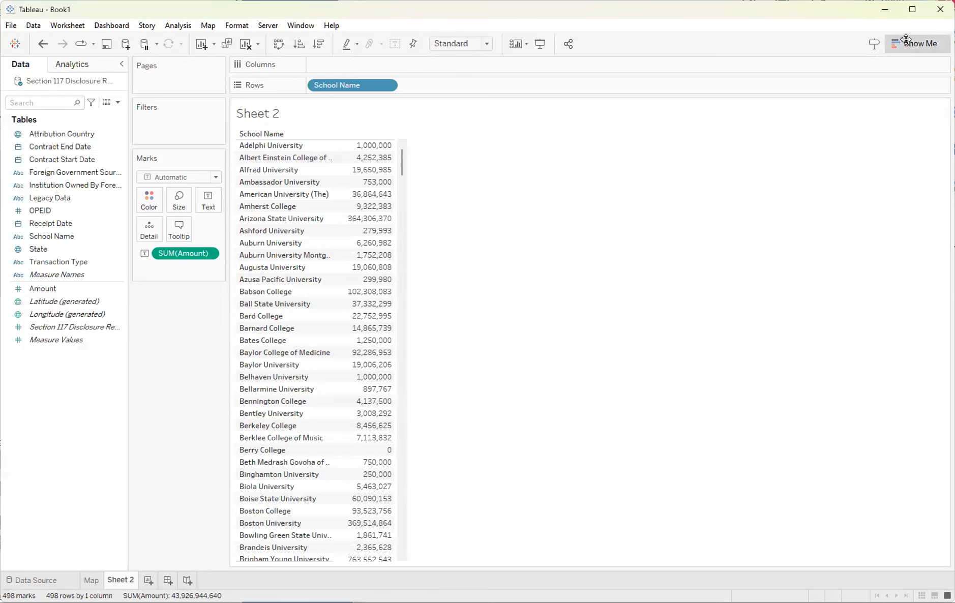
click(926, 274)
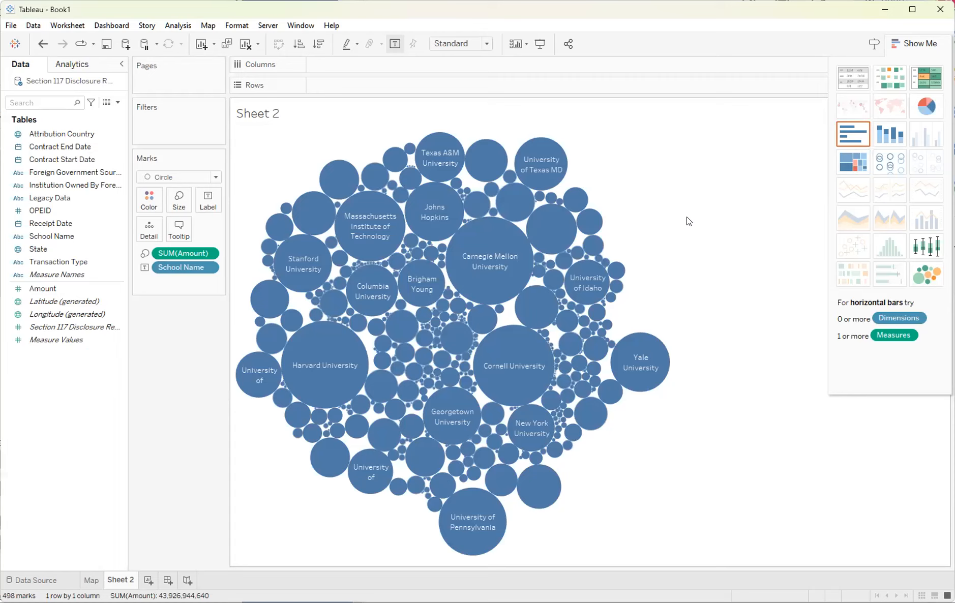
mouse_move(471, 260)
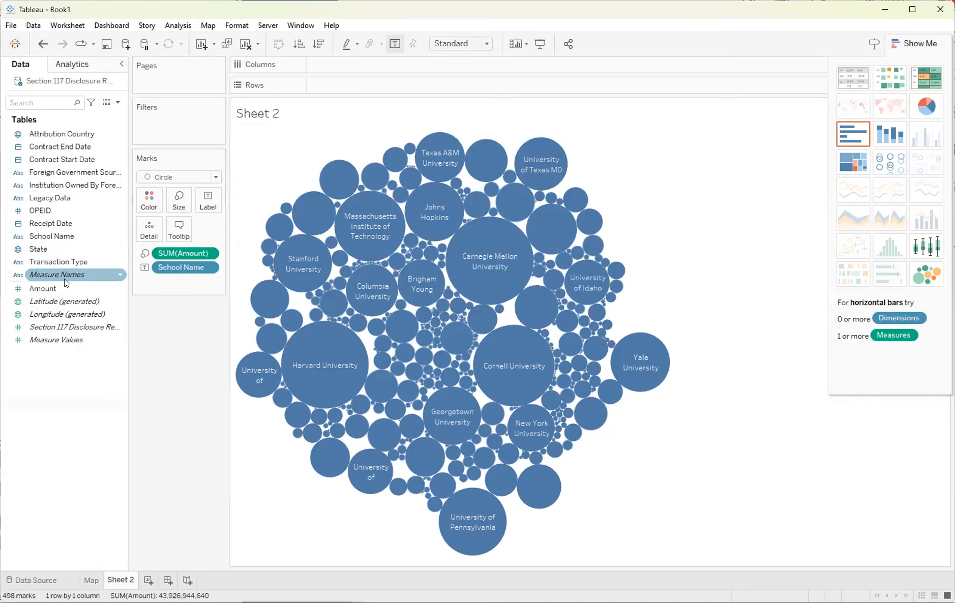
click(43, 288)
drag(43, 288, 204, 204)
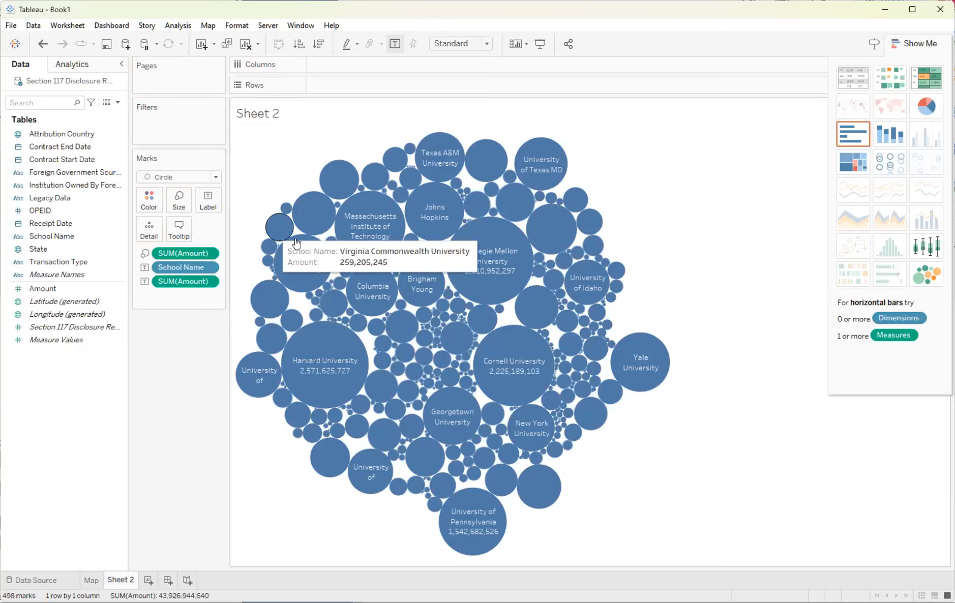
right_click(208, 266)
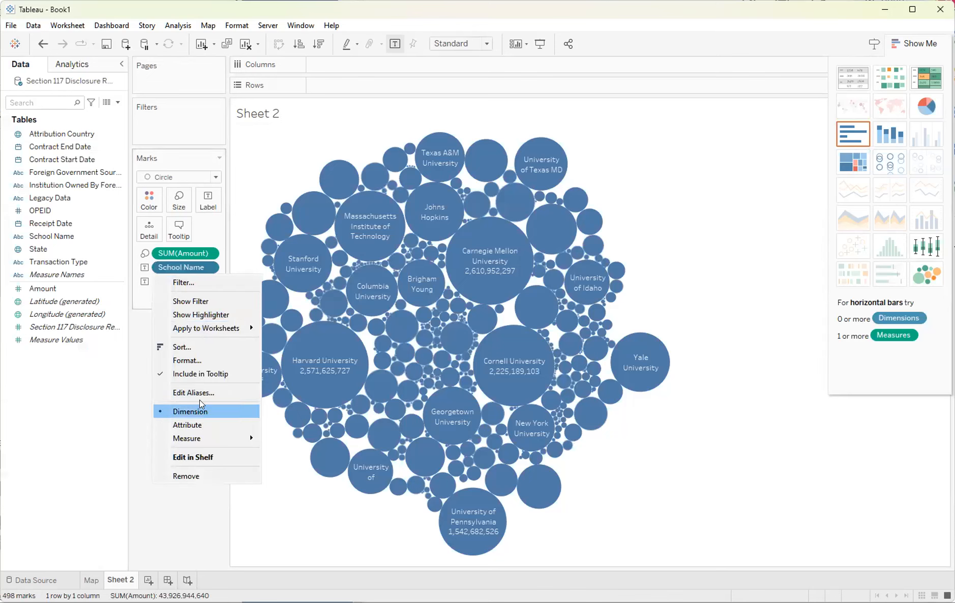
click(135, 356)
click(209, 253)
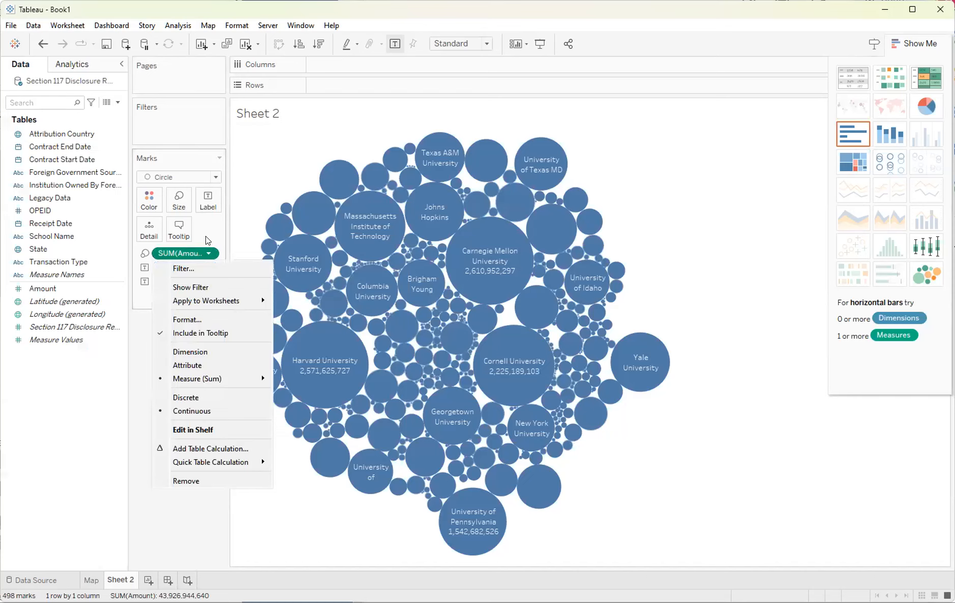
click(141, 341)
Format the bubble labels' SUM(Amount) as custom currency with 0 decimal places displayed in millions (M).
click(211, 281)
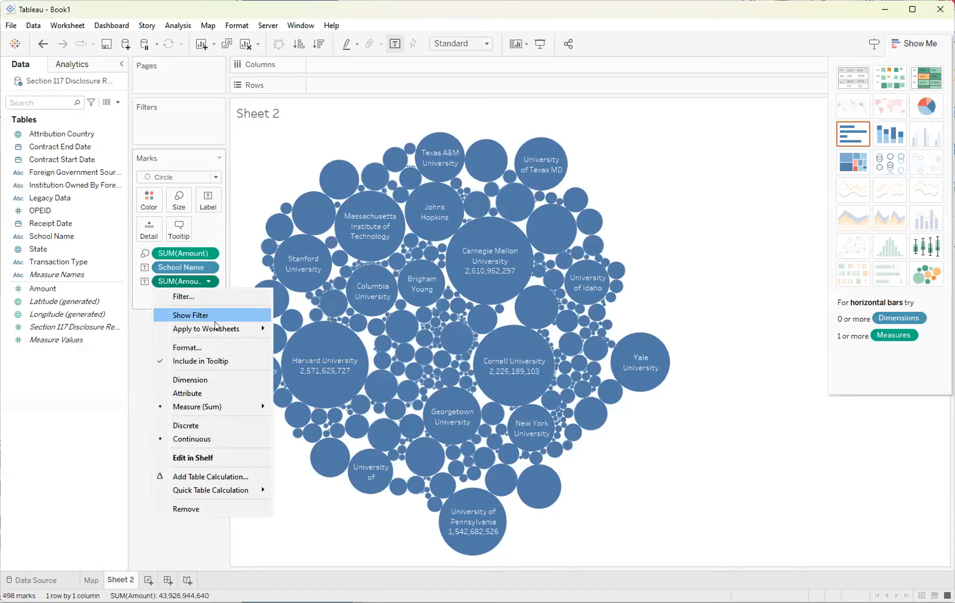
click(230, 350)
click(111, 179)
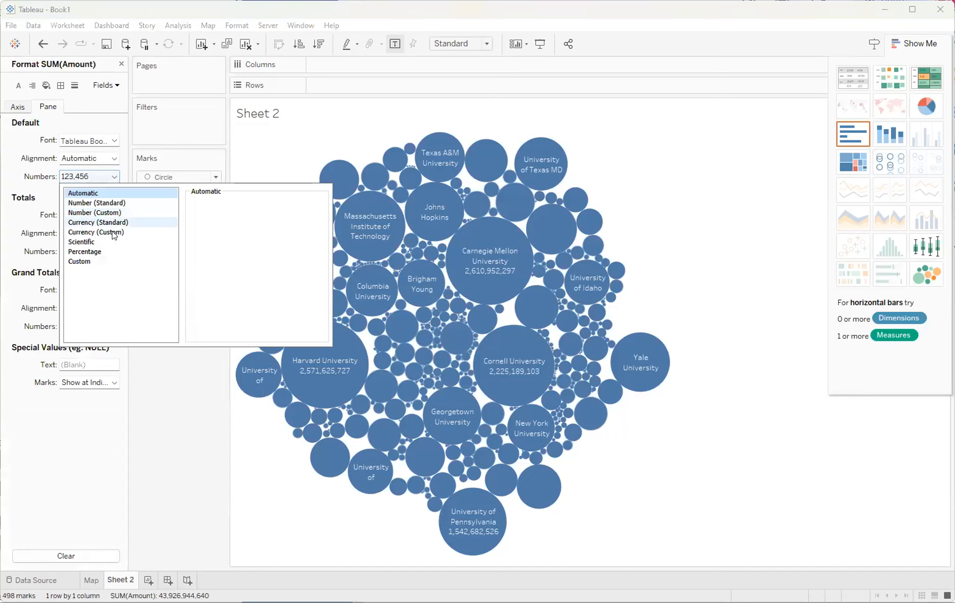
click(96, 232)
click(223, 219)
click(224, 219)
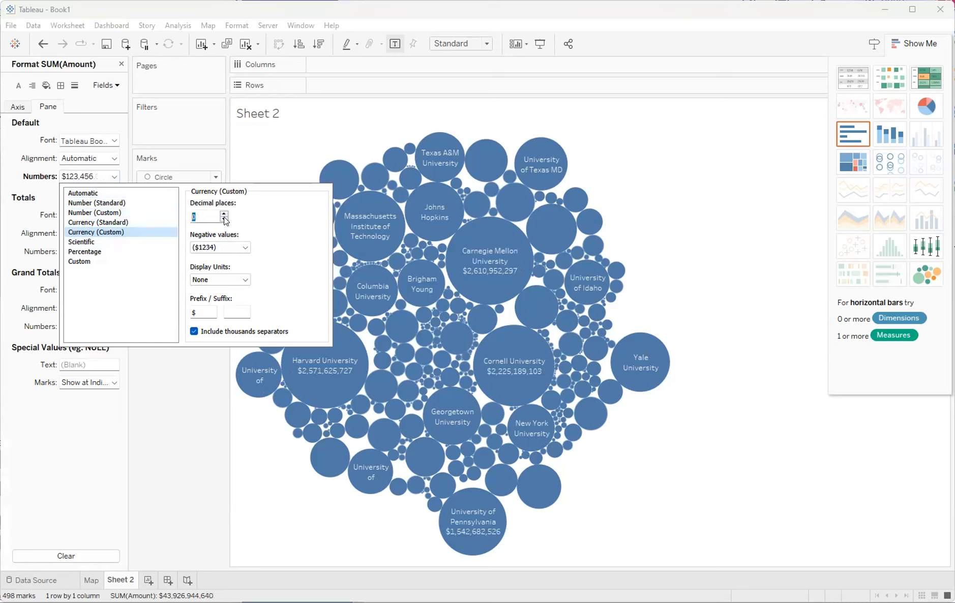
click(244, 279)
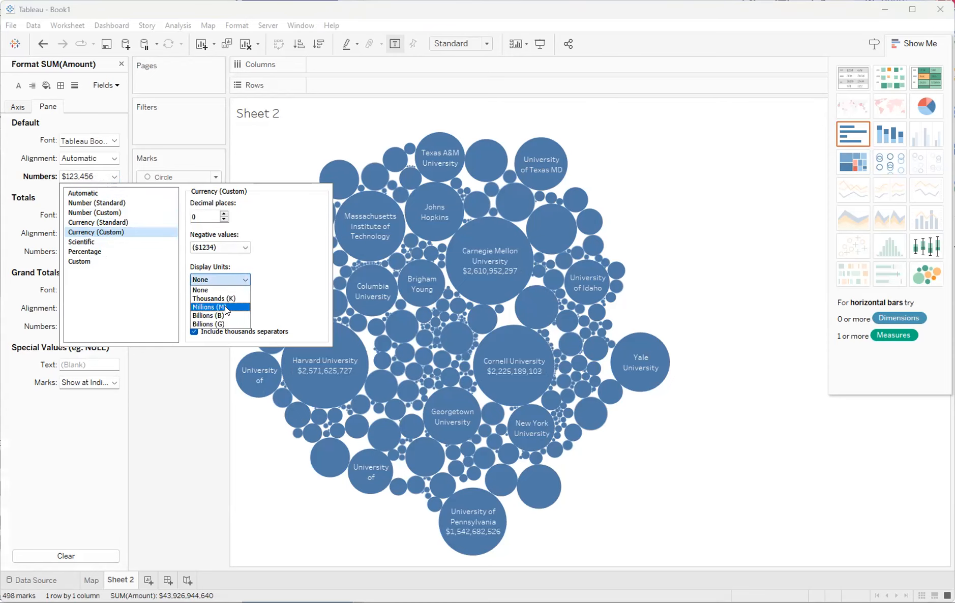
click(225, 306)
click(160, 425)
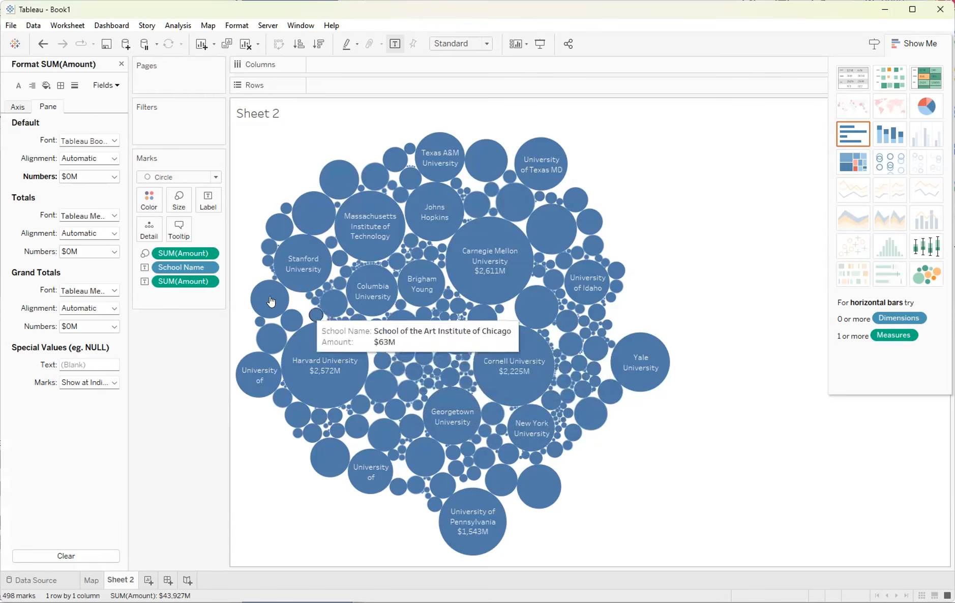
Sort School Name by the Amount field's sum in descending order.
click(207, 267)
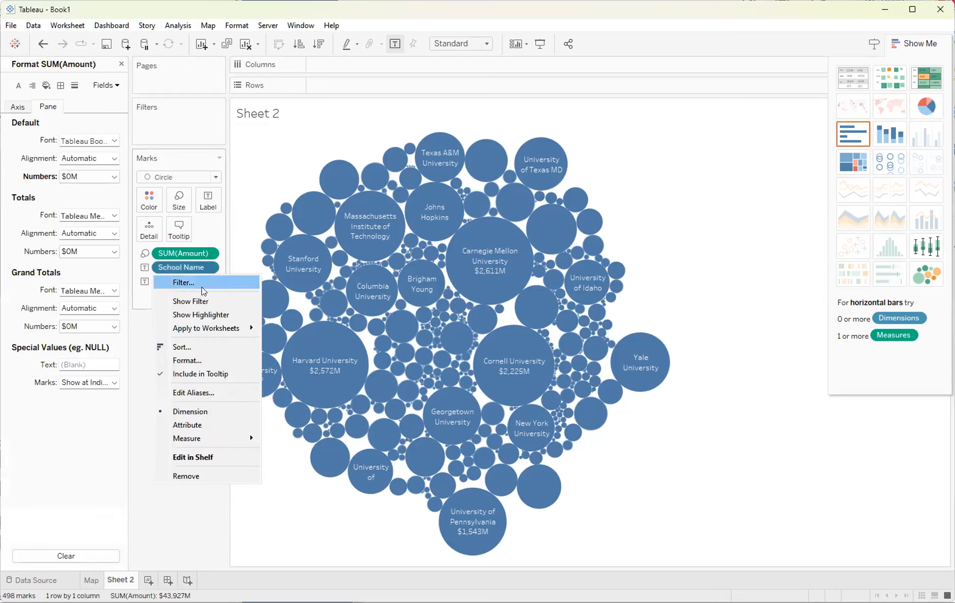
click(181, 346)
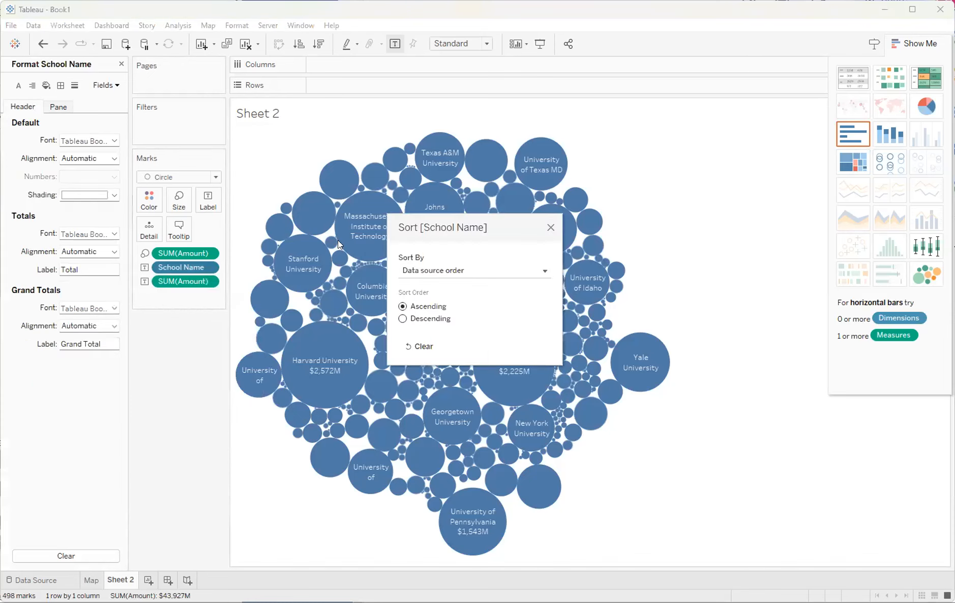
click(449, 269)
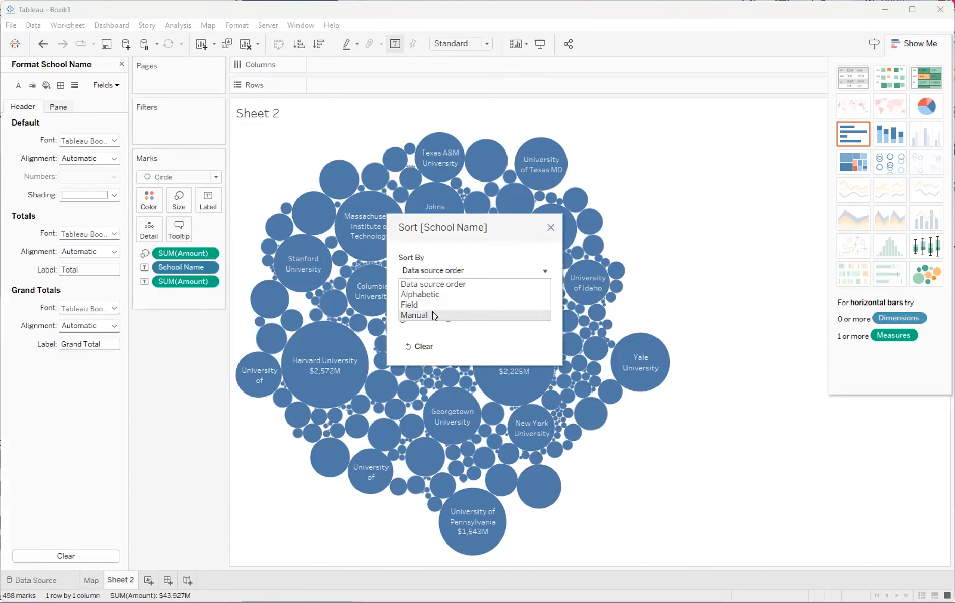
click(428, 305)
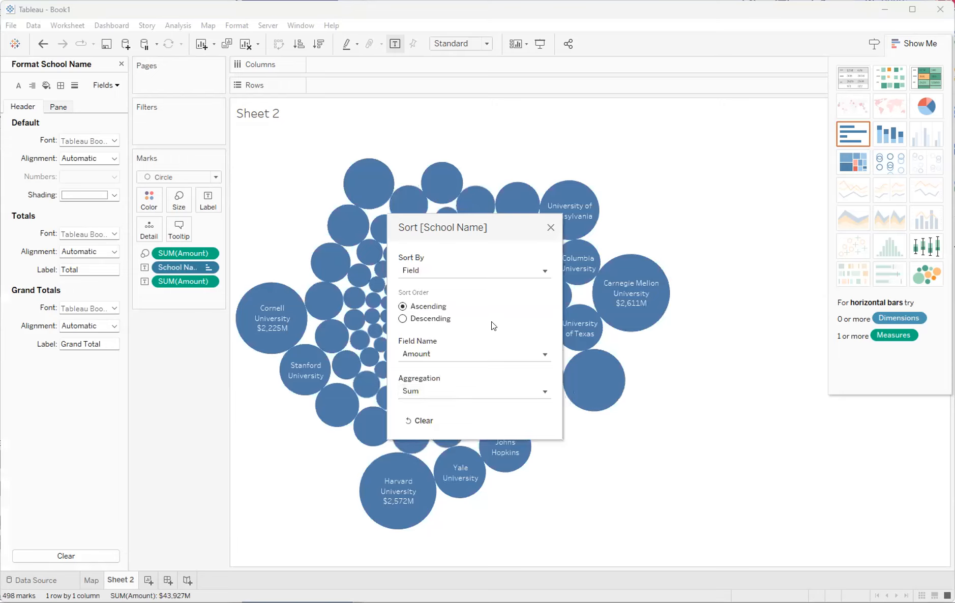
click(433, 317)
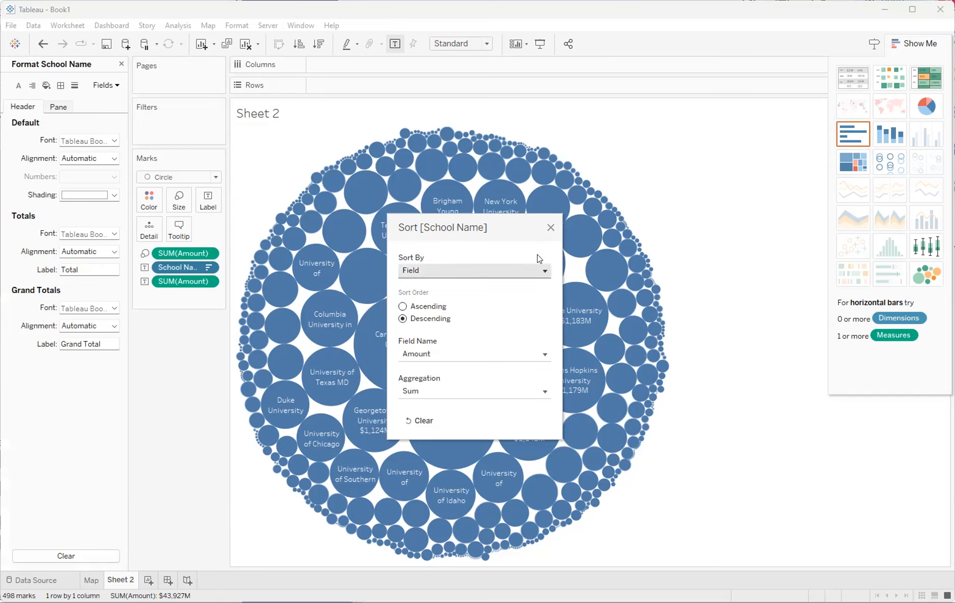
click(550, 229)
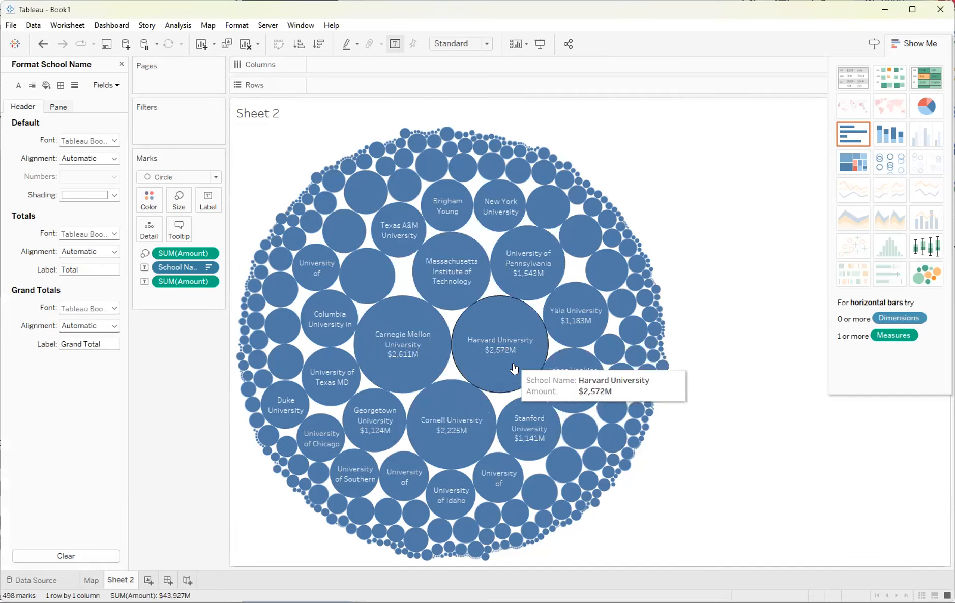